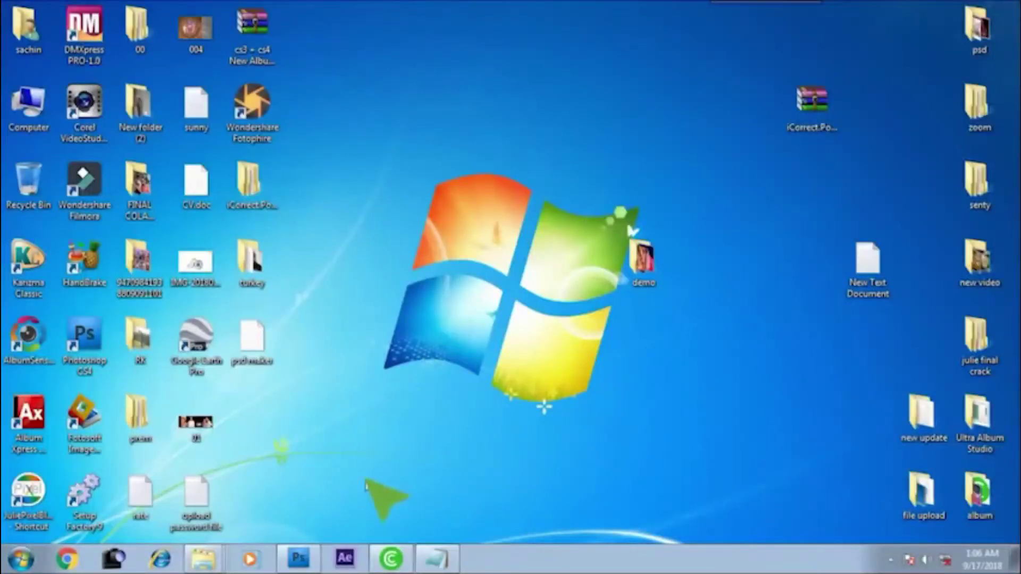
- With Photoshop running, show the demo folder of three portraits and select 5P3A1672
{"action": "left_click", "coordinate": [311, 558]}
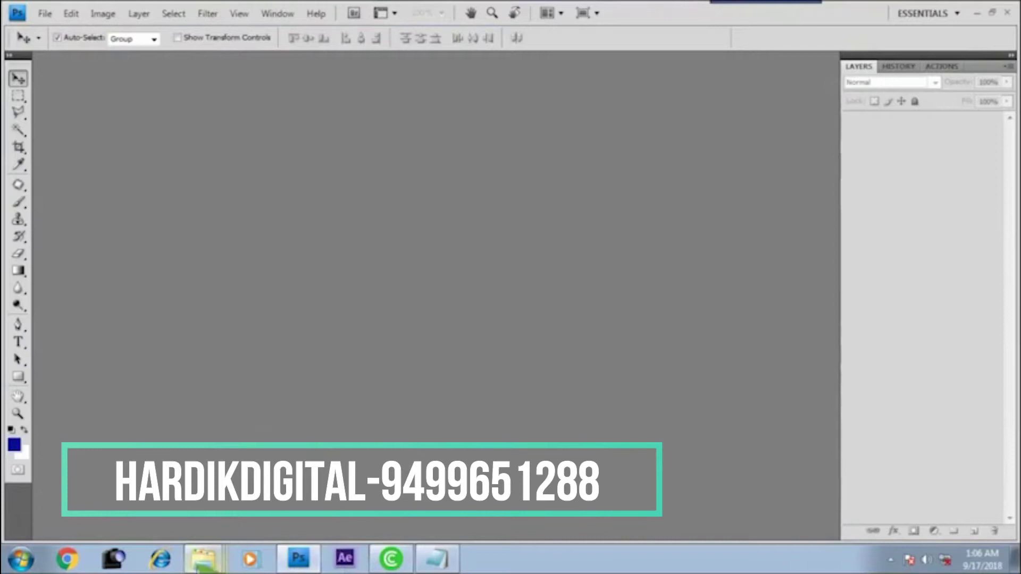
{"action": "left_click", "coordinate": [201, 531]}
{"action": "left_click", "coordinate": [285, 182]}
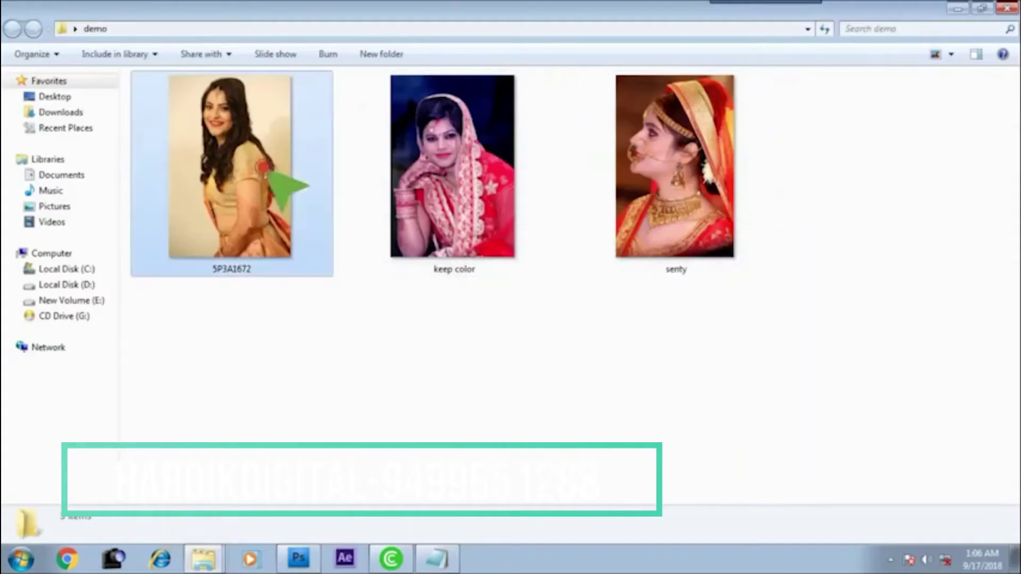
- Open 5P3A1672 in Photoshop, zoom in to 25% to inspect detail, then back to 8.33%
{"action": "mouse_move", "coordinate": [226, 171]}
{"action": "left_mouse_down"}
{"action": "mouse_move", "coordinate": [311, 261]}
{"action": "mouse_move", "coordinate": [337, 515]}
{"action": "mouse_move", "coordinate": [373, 453]}
{"action": "left_mouse_up"}
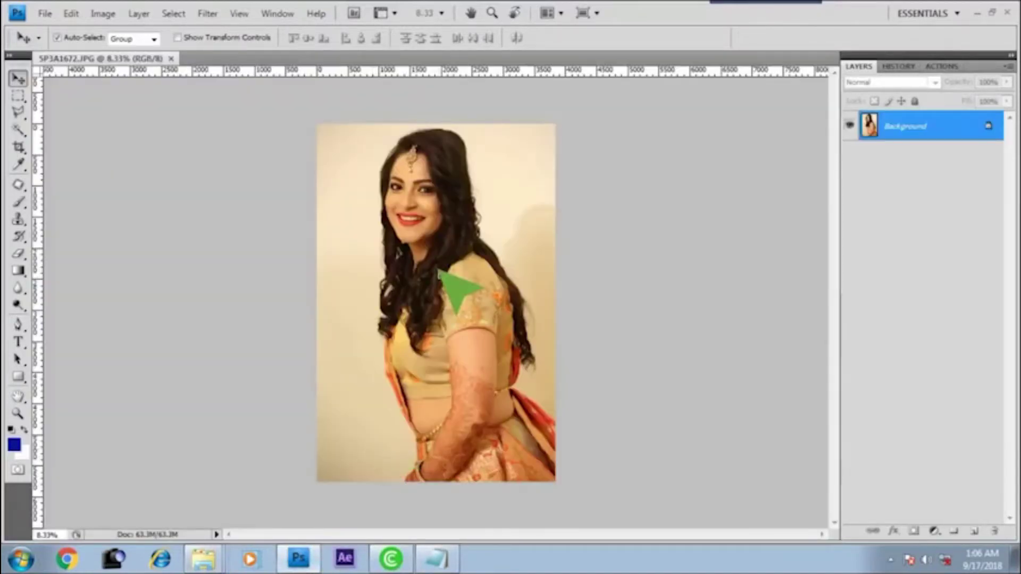
{"action": "scroll", "coordinate": [438, 272], "scroll_direction": "up", "scroll_amount": 2, "text": "alt"}
{"action": "scroll", "coordinate": [437, 272], "scroll_direction": "up", "scroll_amount": 1, "text": "alt"}
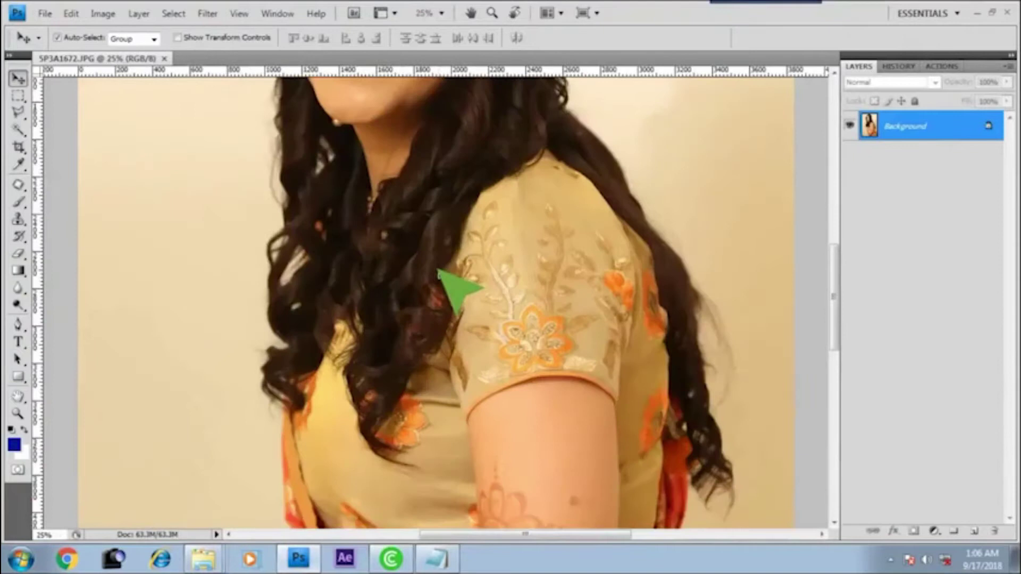
{"action": "scroll", "coordinate": [438, 272], "scroll_direction": "up", "scroll_amount": 1}
{"action": "scroll", "coordinate": [468, 228], "scroll_direction": "up", "scroll_amount": 4}
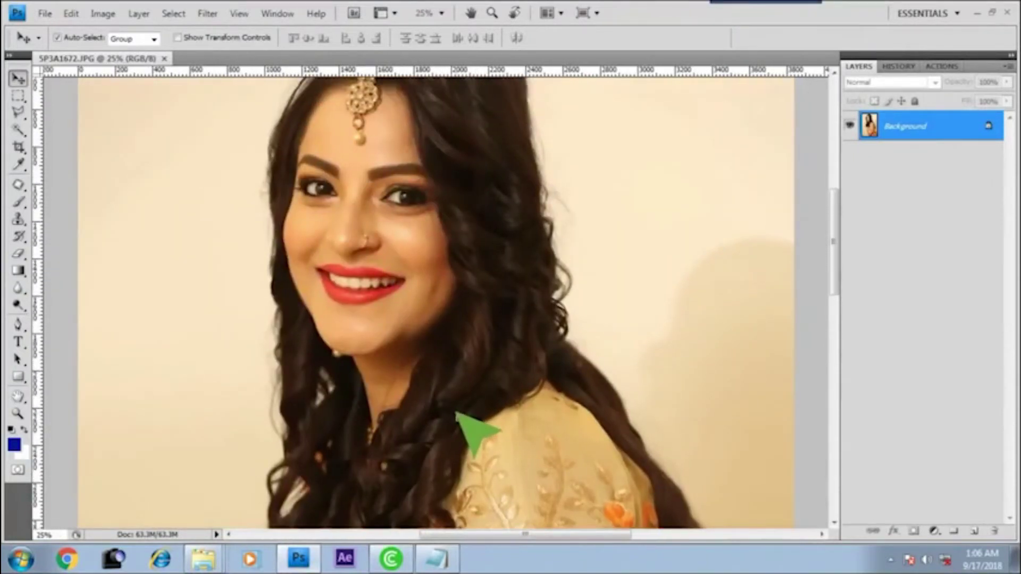
{"action": "scroll", "coordinate": [456, 414], "scroll_direction": "down", "scroll_amount": 1, "text": "alt"}
{"action": "scroll", "coordinate": [456, 414], "scroll_direction": "down", "scroll_amount": 2, "text": "alt"}
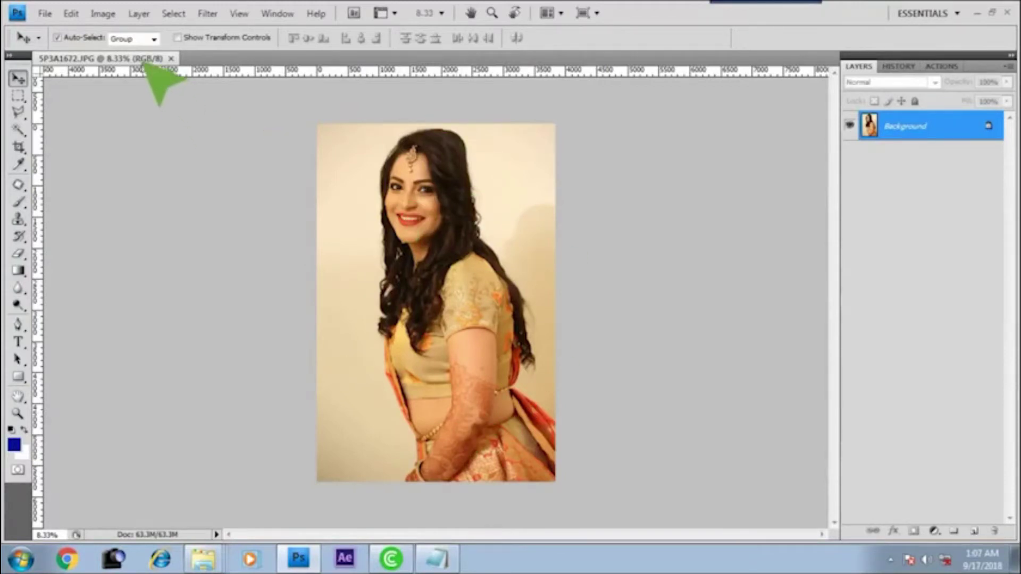
- Float the photo in its own window and duplicate it as '5P3A1672 copy'
{"action": "left_click_drag", "start_coordinate": [139, 58], "coordinate": [156, 118]}
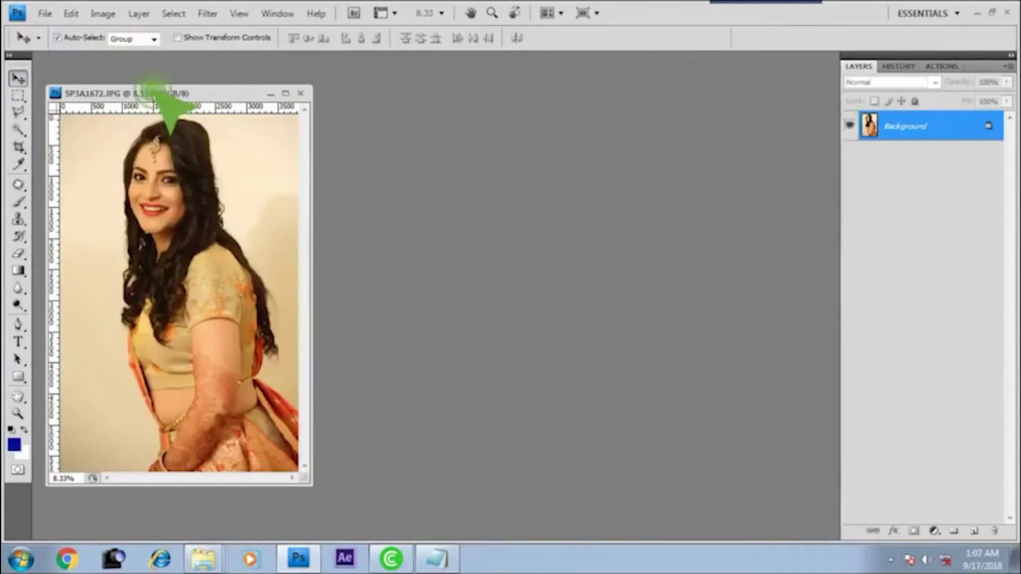
{"action": "left_click", "coordinate": [174, 14]}
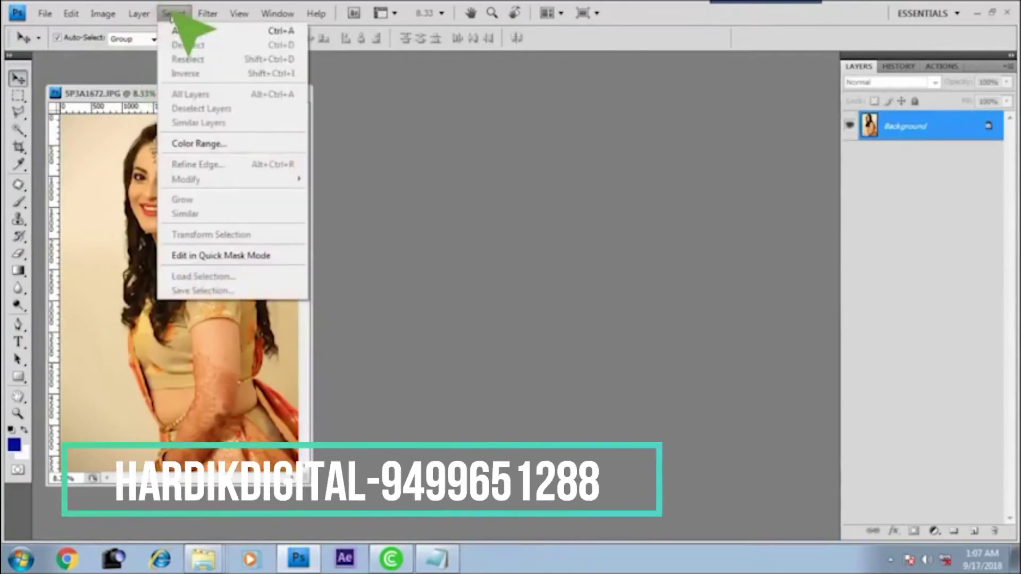
{"action": "mouse_move", "coordinate": [102, 14]}
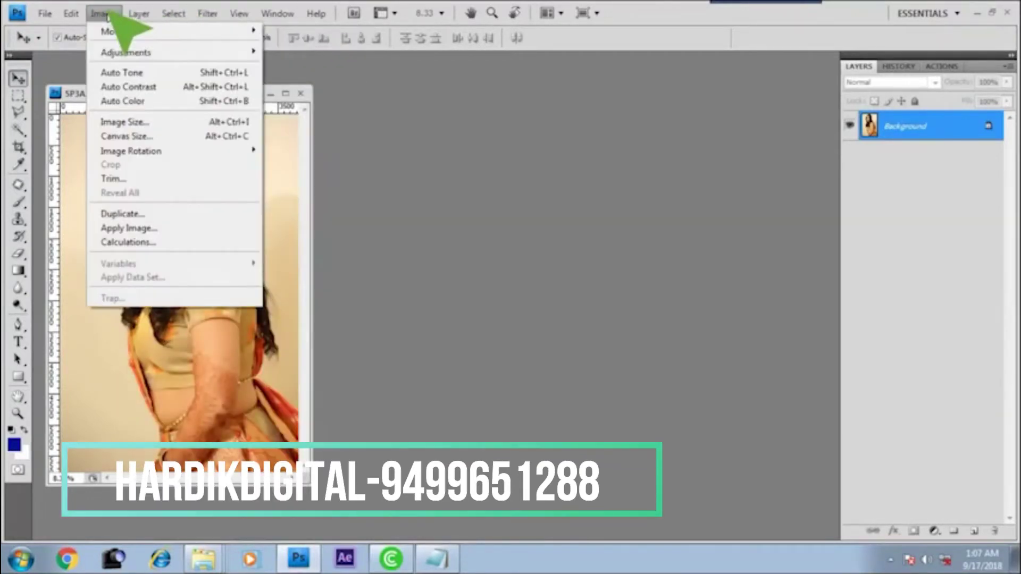
{"action": "left_click", "coordinate": [130, 213]}
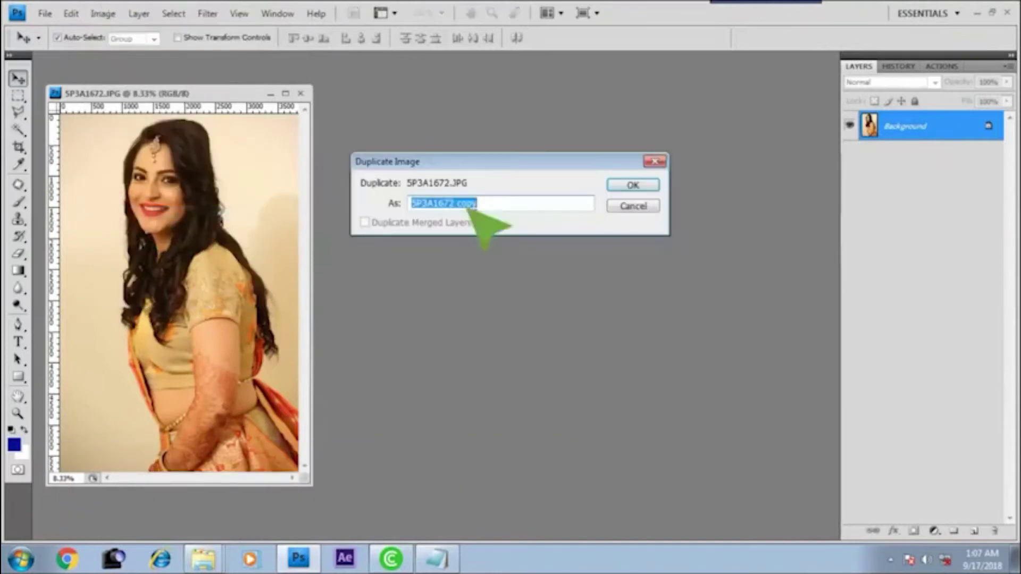
{"action": "left_click", "coordinate": [633, 185]}
- Place the 5P3A1672 copy window beside the original for comparison
{"action": "mouse_move", "coordinate": [180, 109]}
{"action": "left_mouse_down"}
{"action": "mouse_move", "coordinate": [247, 149]}
{"action": "mouse_move", "coordinate": [426, 102]}
{"action": "left_mouse_up"}
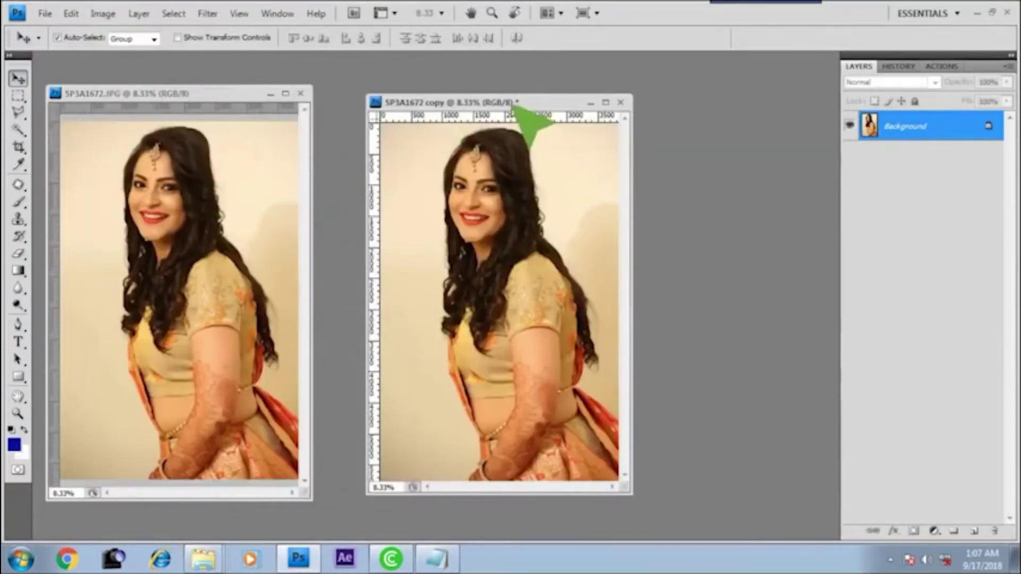
{"action": "left_click_drag", "start_coordinate": [512, 105], "coordinate": [493, 96]}
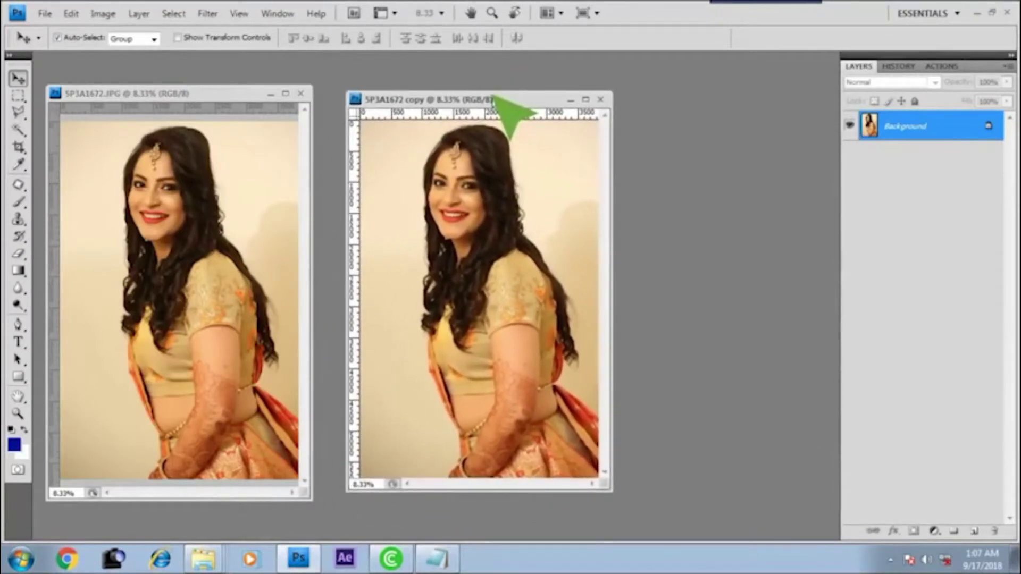
{"action": "double_click", "coordinate": [494, 98]}
{"action": "left_click", "coordinate": [991, 10]}
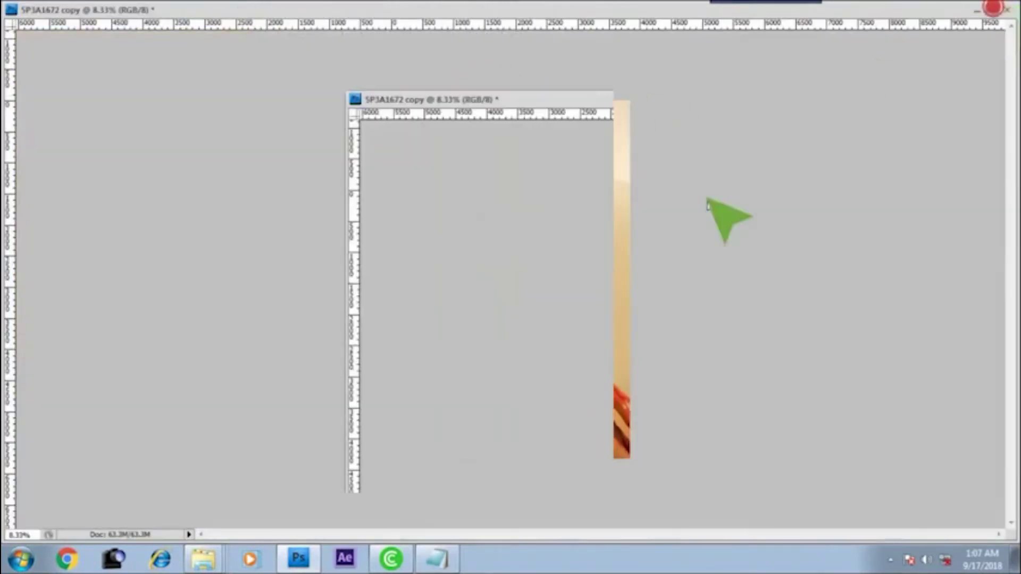
{"action": "left_click", "coordinate": [215, 14]}
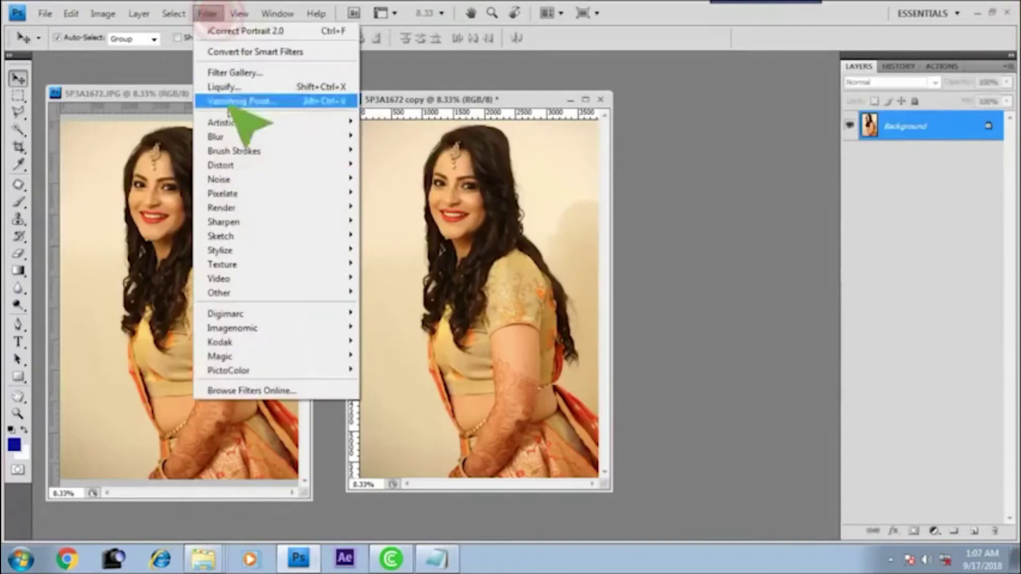
{"action": "mouse_move", "coordinate": [228, 371]}
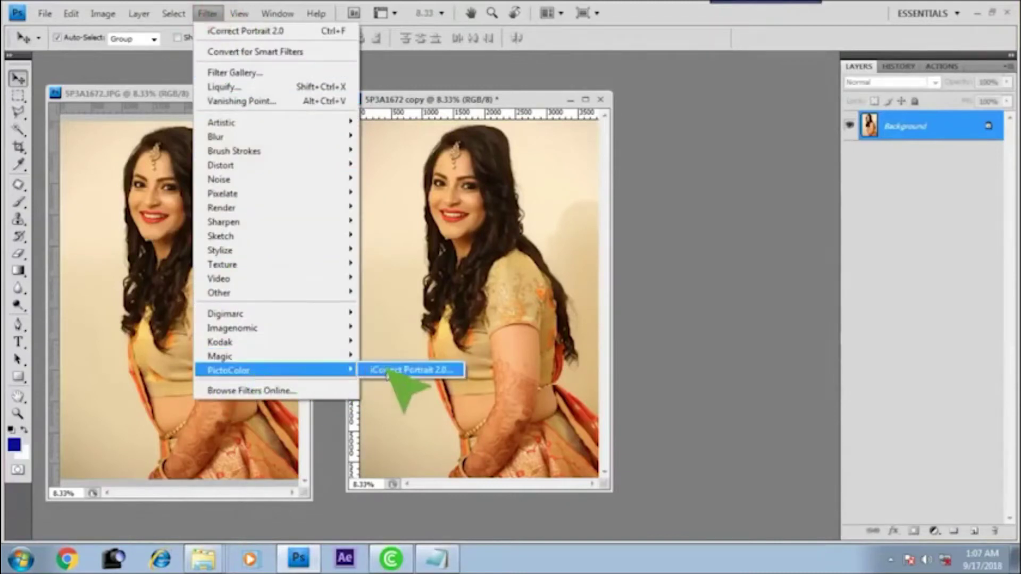
- Apply iCorrect Portrait 2.0 to the copy: auto black/white points, skin tone sampled from her face
{"action": "left_click", "coordinate": [398, 371]}
{"action": "left_click", "coordinate": [583, 72]}
{"action": "left_click_drag", "start_coordinate": [583, 72], "coordinate": [642, 98]}
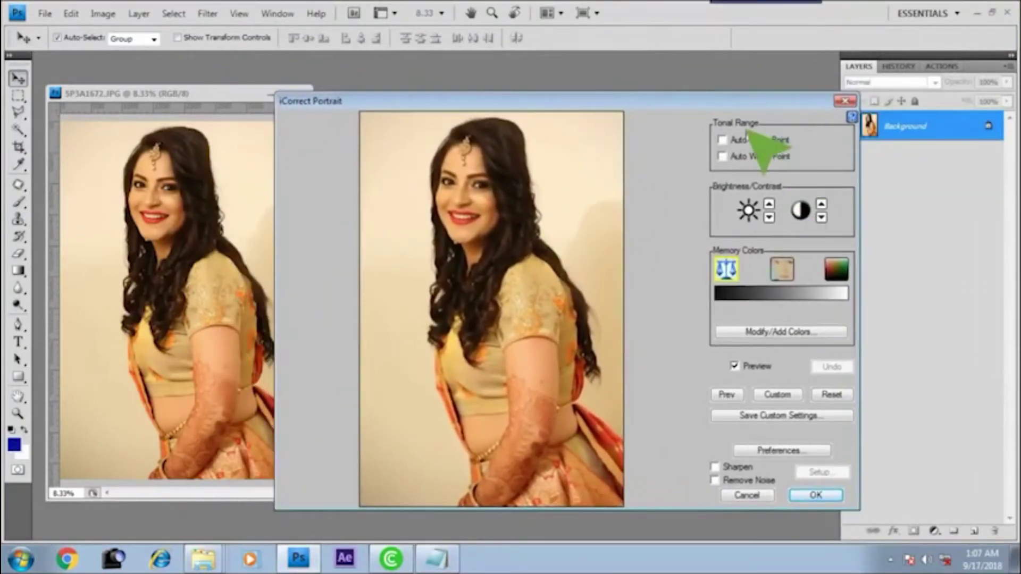
{"action": "left_click", "coordinate": [723, 141]}
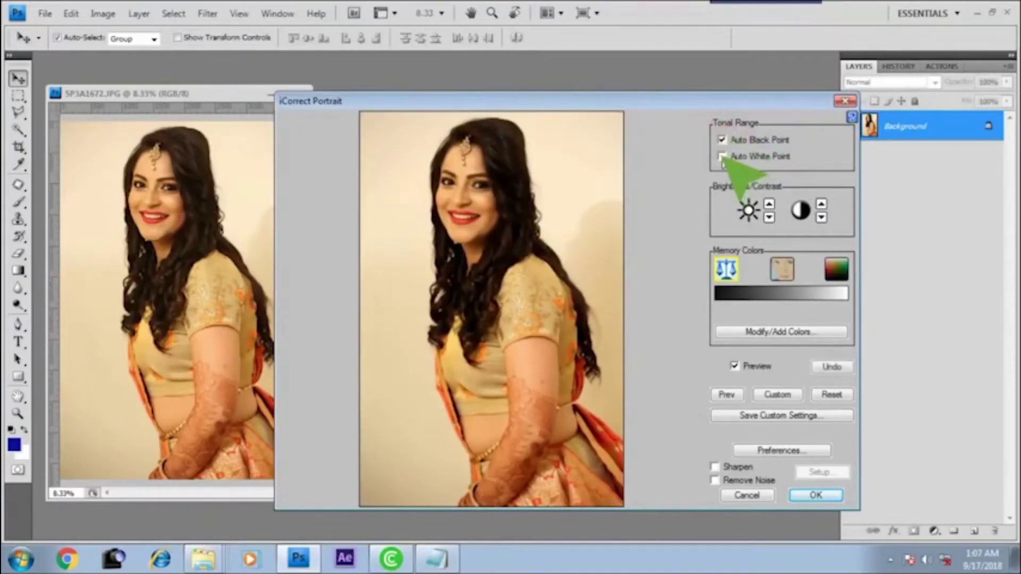
{"action": "left_click", "coordinate": [722, 157]}
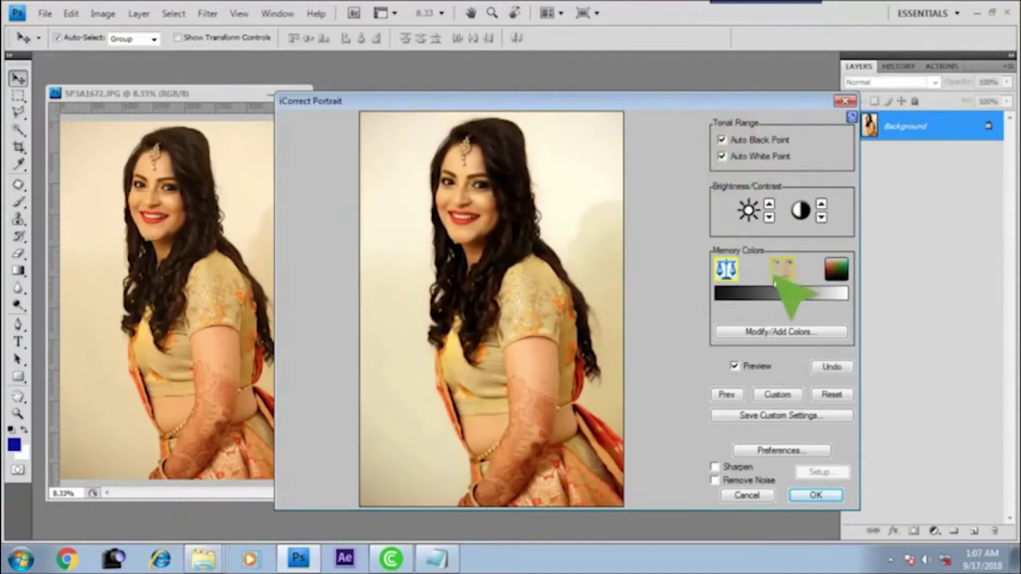
{"action": "left_click", "coordinate": [783, 269]}
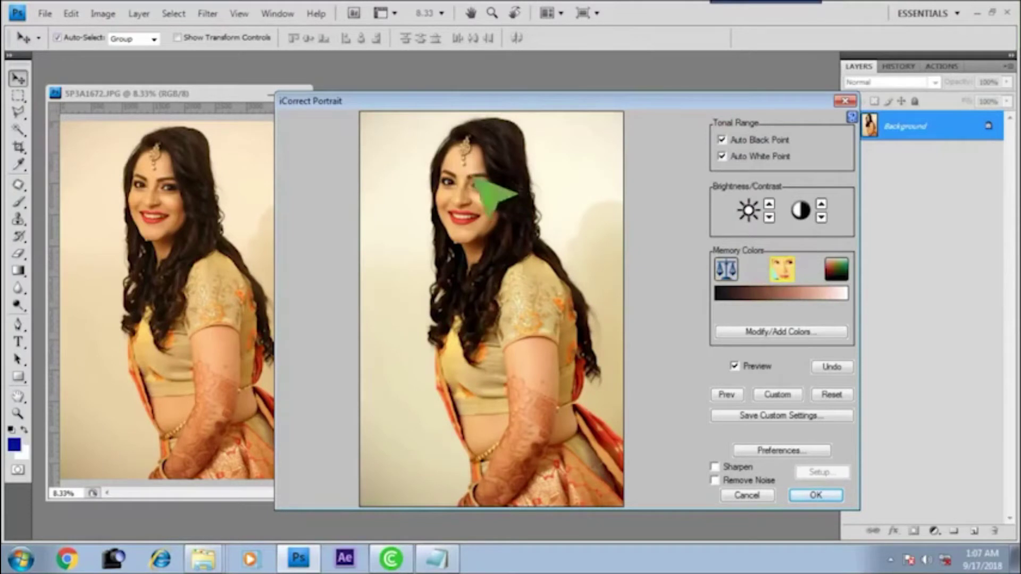
{"action": "left_click", "coordinate": [441, 199]}
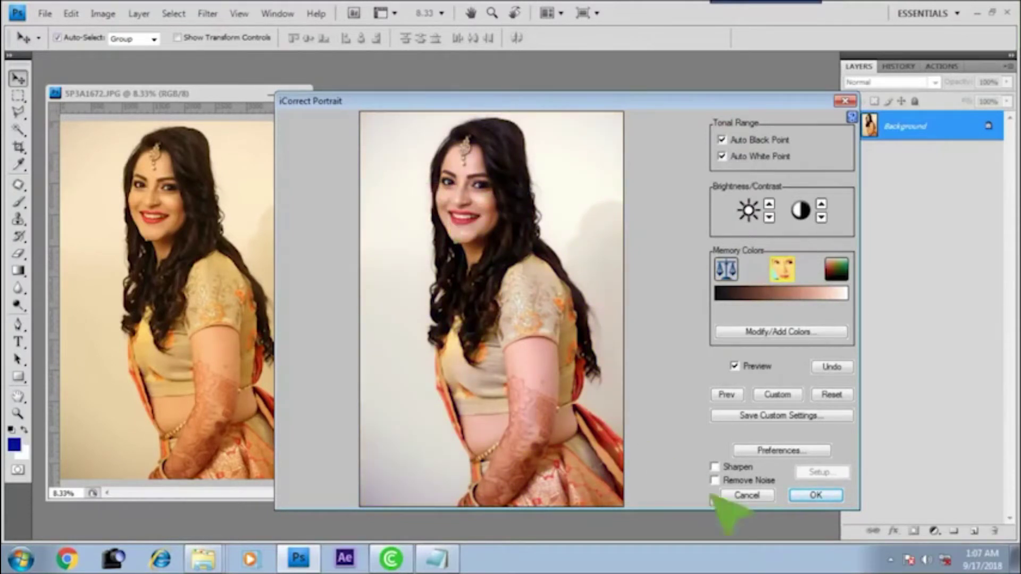
{"action": "left_click", "coordinate": [811, 495]}
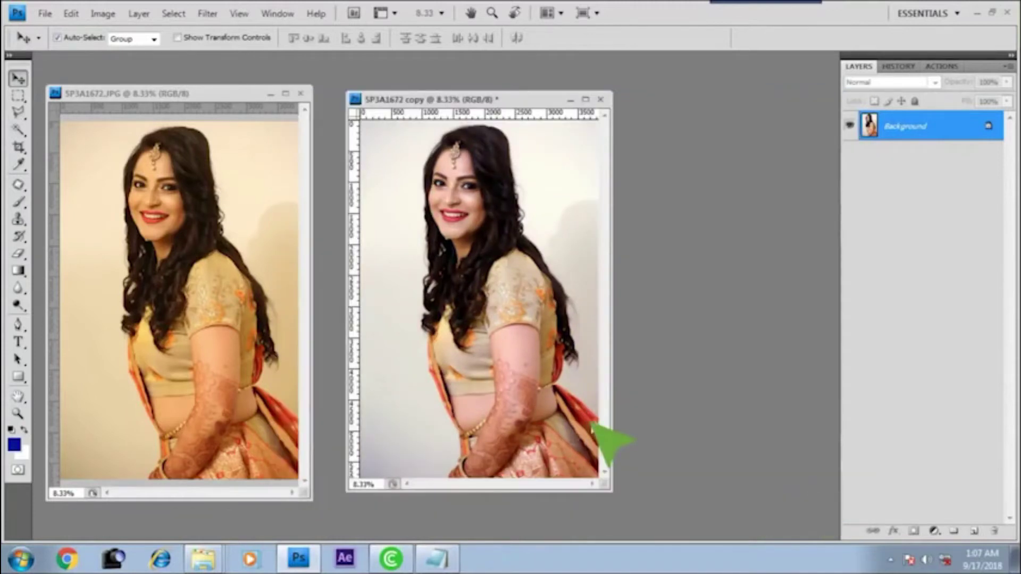
- Zoom both the corrected copy and the original to 25% on her face
{"action": "key", "text": "ctrl+plus"}
{"action": "key", "text": "ctrl+plus"}
{"action": "key", "text": "ctrl+plus"}
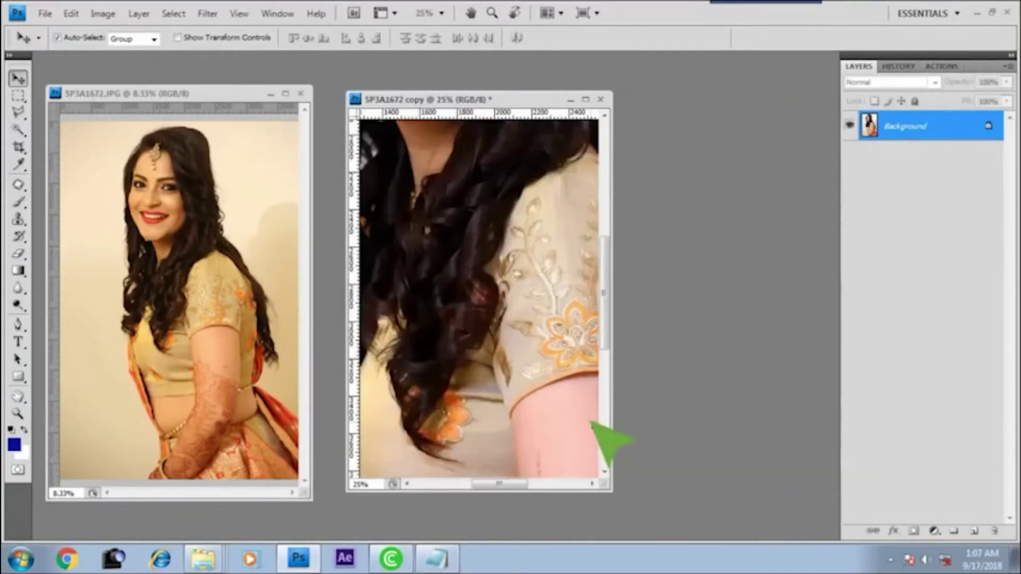
{"action": "left_click_drag", "start_coordinate": [529, 205], "coordinate": [547, 406]}
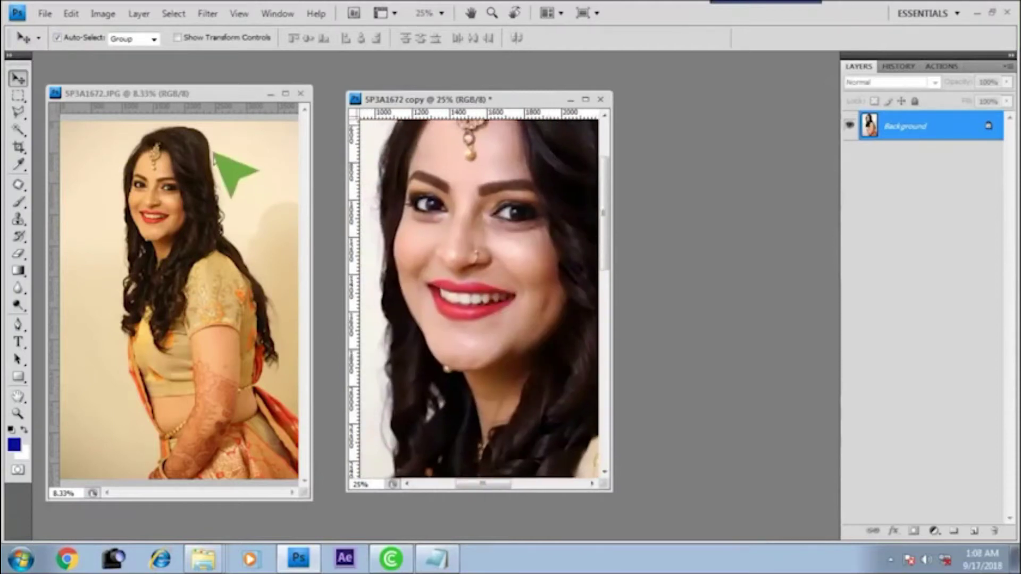
{"action": "left_click", "coordinate": [189, 93]}
{"action": "key", "text": "ctrl+plus"}
{"action": "key", "text": "ctrl+plus"}
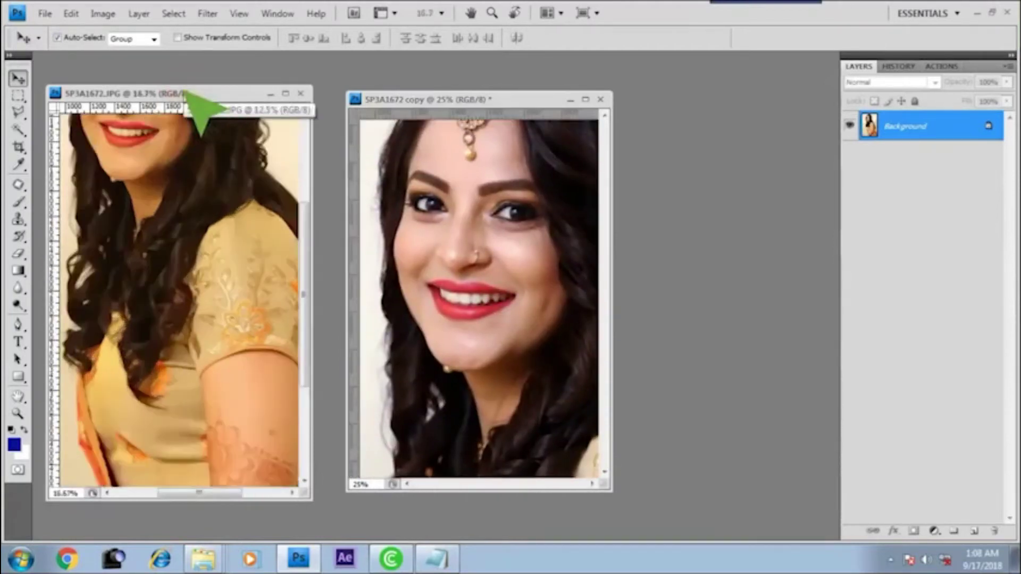
{"action": "left_click", "coordinate": [115, 231]}
{"action": "scroll", "coordinate": [226, 341], "scroll_direction": "up", "scroll_amount": 2}
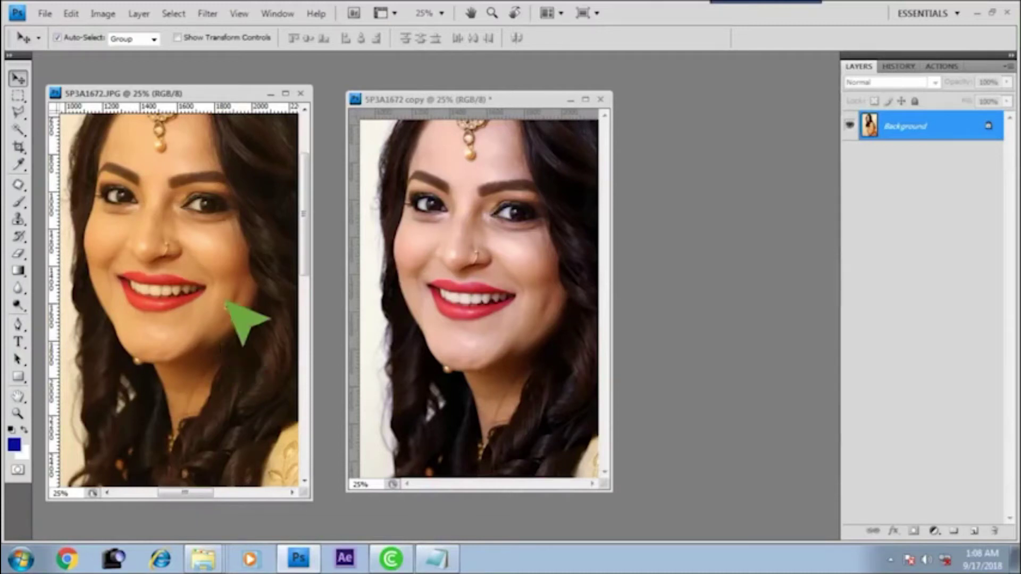
- Close the original and the copy without saving, returning to the demo folder
{"action": "left_click", "coordinate": [301, 93]}
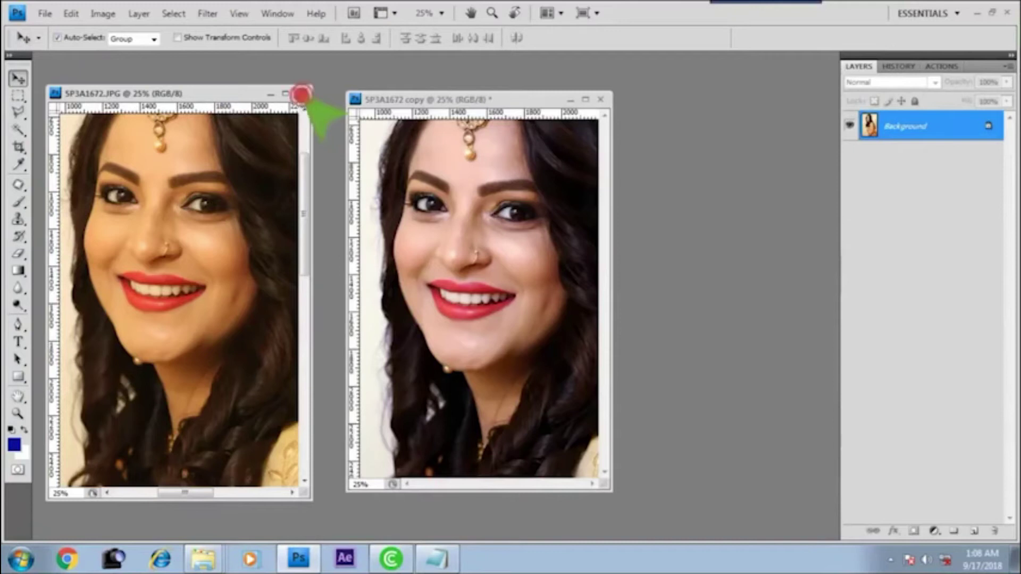
{"action": "left_click", "coordinate": [600, 99]}
{"action": "left_click", "coordinate": [463, 204]}
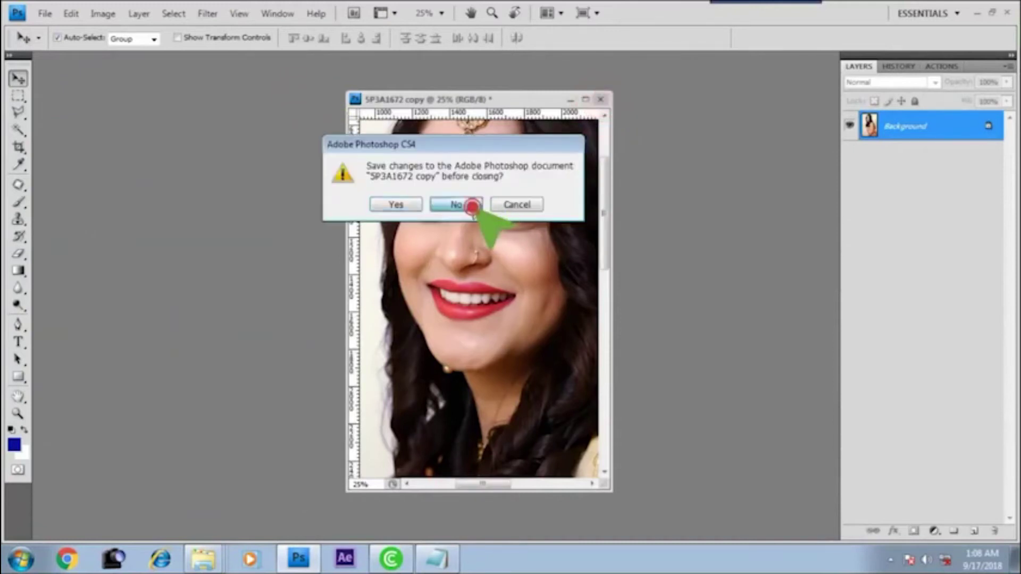
{"action": "left_click", "coordinate": [191, 522]}
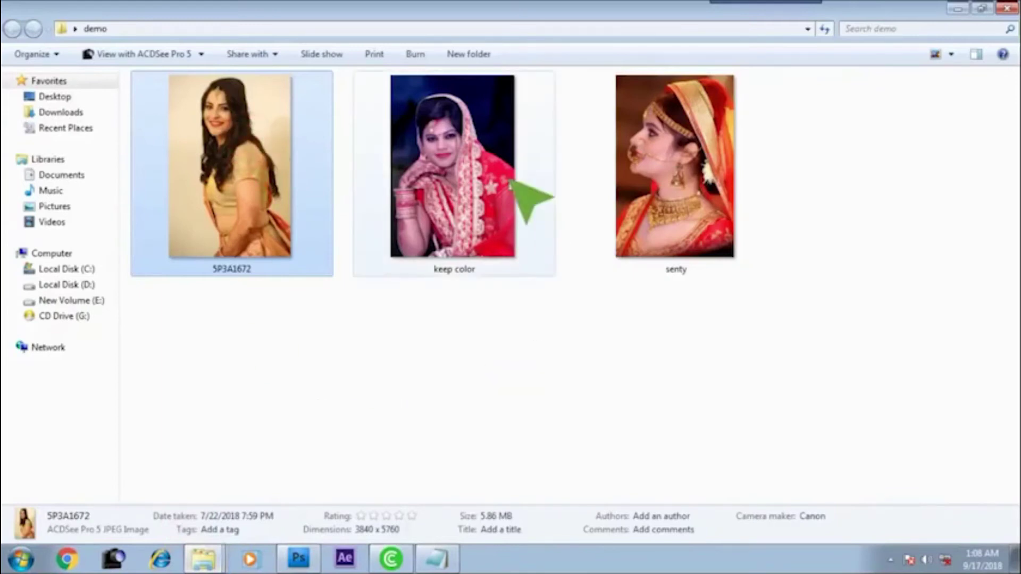
- Drag the senty portrait from the demo folder into Photoshop, opening at 12.5%
{"action": "left_click", "coordinate": [468, 237]}
{"action": "left_click", "coordinate": [725, 169]}
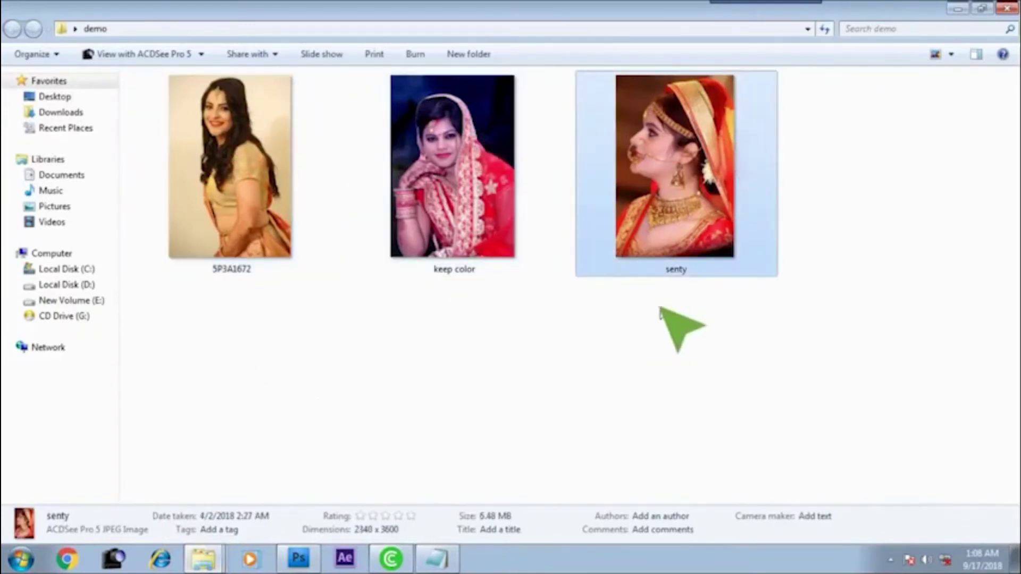
{"action": "left_click", "coordinate": [655, 342]}
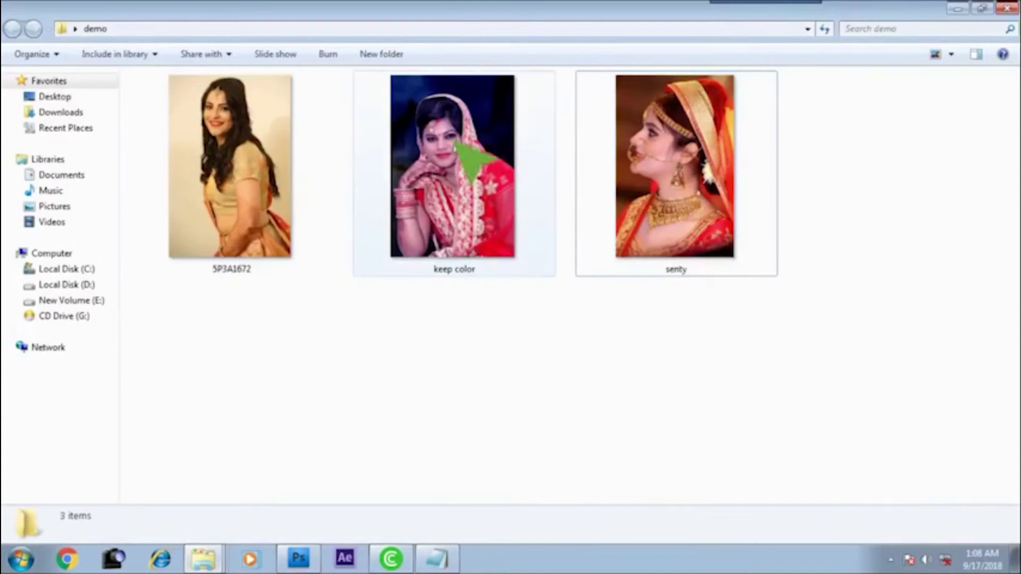
{"action": "mouse_move", "coordinate": [615, 151]}
{"action": "left_mouse_down"}
{"action": "mouse_move", "coordinate": [625, 299]}
{"action": "mouse_move", "coordinate": [354, 408]}
{"action": "mouse_move", "coordinate": [365, 410]}
{"action": "left_mouse_up"}
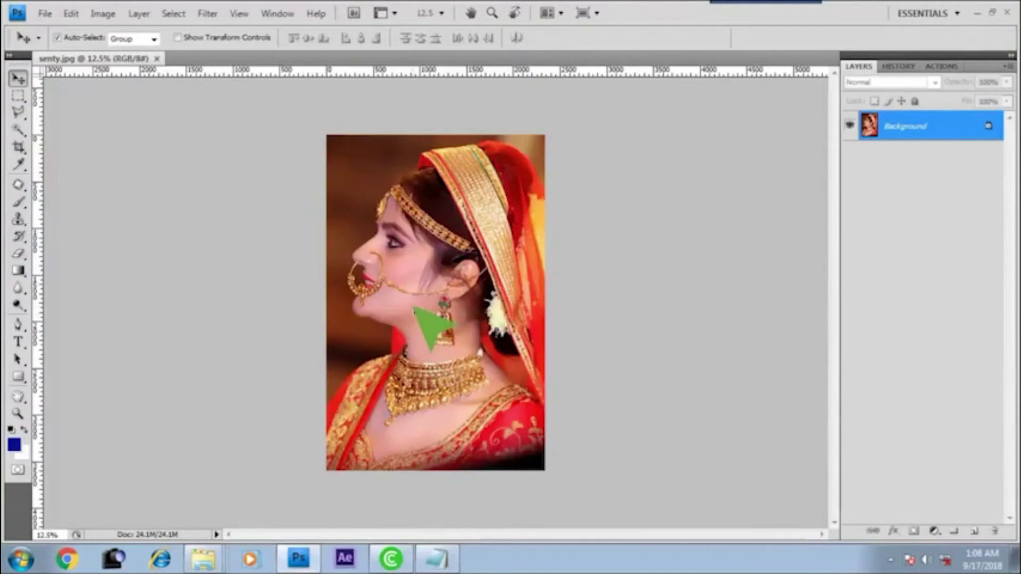
- Float the senty.jpg document in its own window
{"action": "scroll", "coordinate": [415, 308], "scroll_direction": "up", "scroll_amount": 1}
{"action": "scroll", "coordinate": [414, 308], "scroll_direction": "up", "scroll_amount": 1}
{"action": "scroll", "coordinate": [414, 309], "scroll_direction": "down", "scroll_amount": 1}
{"action": "scroll", "coordinate": [415, 308], "scroll_direction": "down", "scroll_amount": 1}
{"action": "left_click_drag", "start_coordinate": [134, 70], "coordinate": [149, 120]}
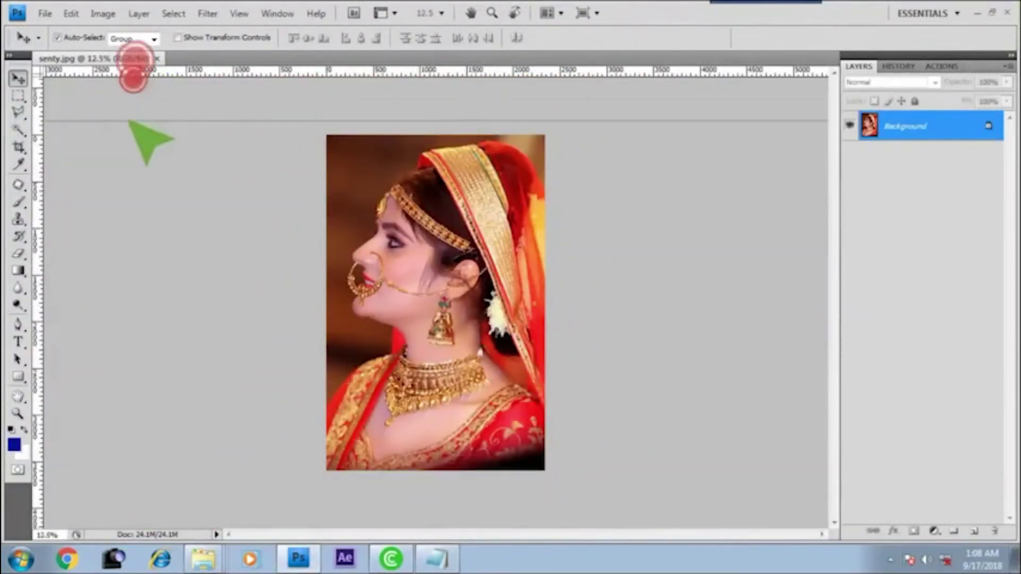
{"action": "mouse_move", "coordinate": [143, 58]}
{"action": "left_mouse_down"}
{"action": "mouse_move", "coordinate": [190, 109]}
{"action": "mouse_move", "coordinate": [213, 97]}
{"action": "left_mouse_up"}
- Duplicate senty as 'senty copy' and place it beside the original
{"action": "left_click", "coordinate": [102, 13]}
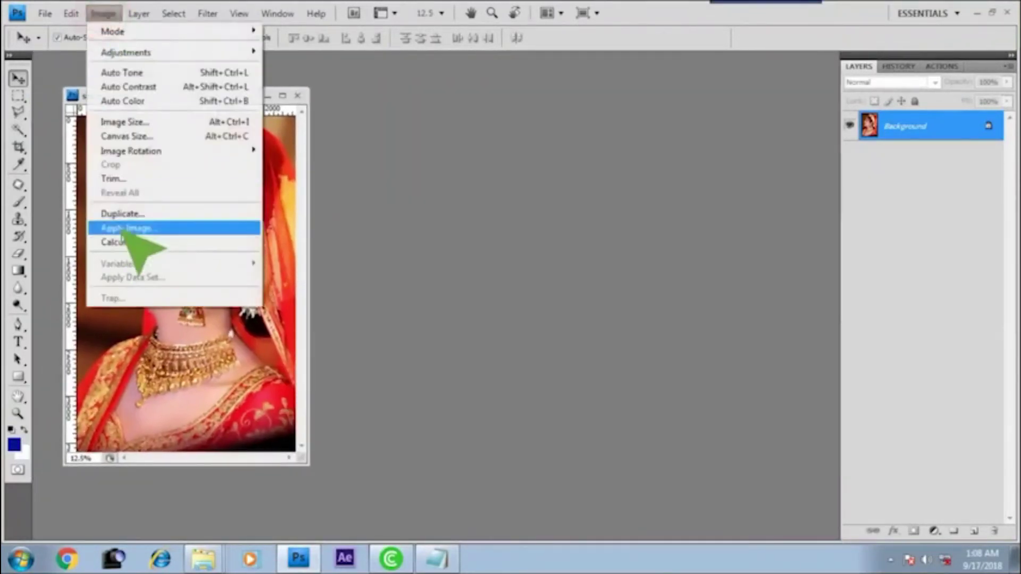
{"action": "left_click", "coordinate": [130, 213]}
{"action": "left_click", "coordinate": [633, 184]}
{"action": "left_click_drag", "start_coordinate": [210, 107], "coordinate": [563, 124]}
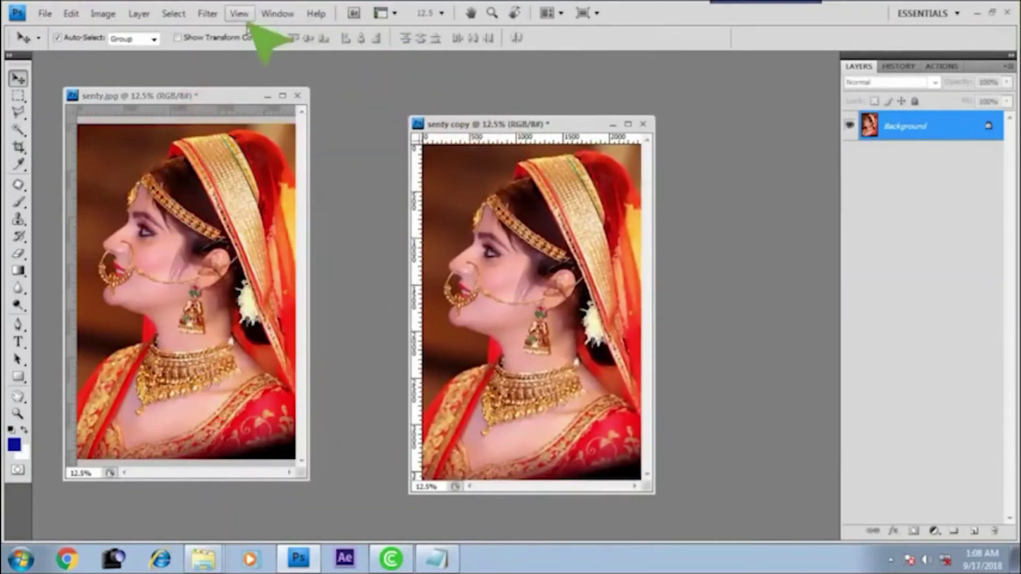
{"action": "left_click", "coordinate": [241, 13]}
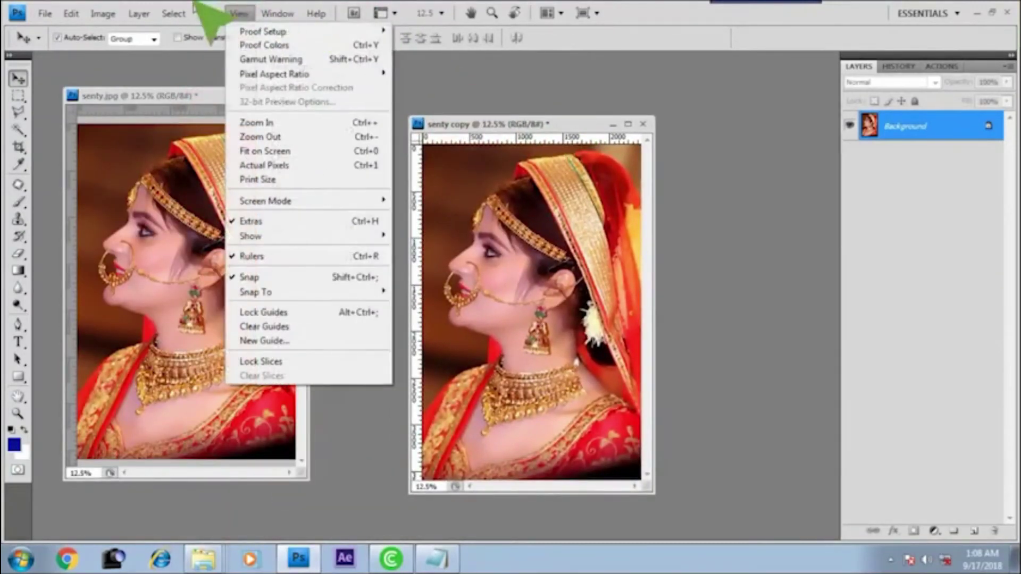
- Apply iCorrect Portrait 2.0 to senty copy: auto black/white points, skin tone sampled from her cheek
{"action": "mouse_move", "coordinate": [271, 370]}
{"action": "left_click", "coordinate": [381, 372]}
{"action": "left_click_drag", "start_coordinate": [545, 73], "coordinate": [627, 93]}
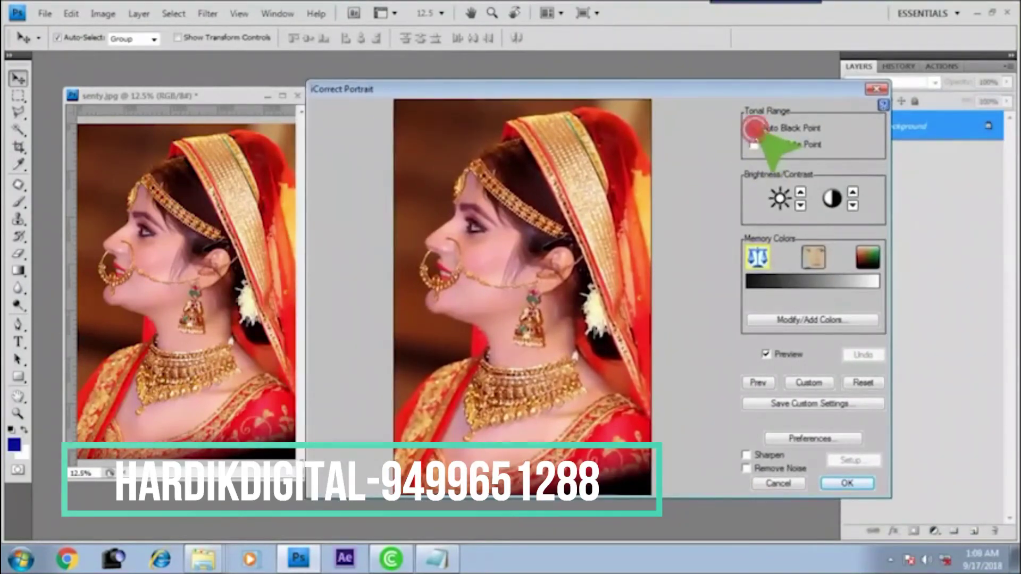
{"action": "left_click", "coordinate": [753, 128]}
{"action": "left_click", "coordinate": [753, 144]}
{"action": "left_click", "coordinate": [811, 253]}
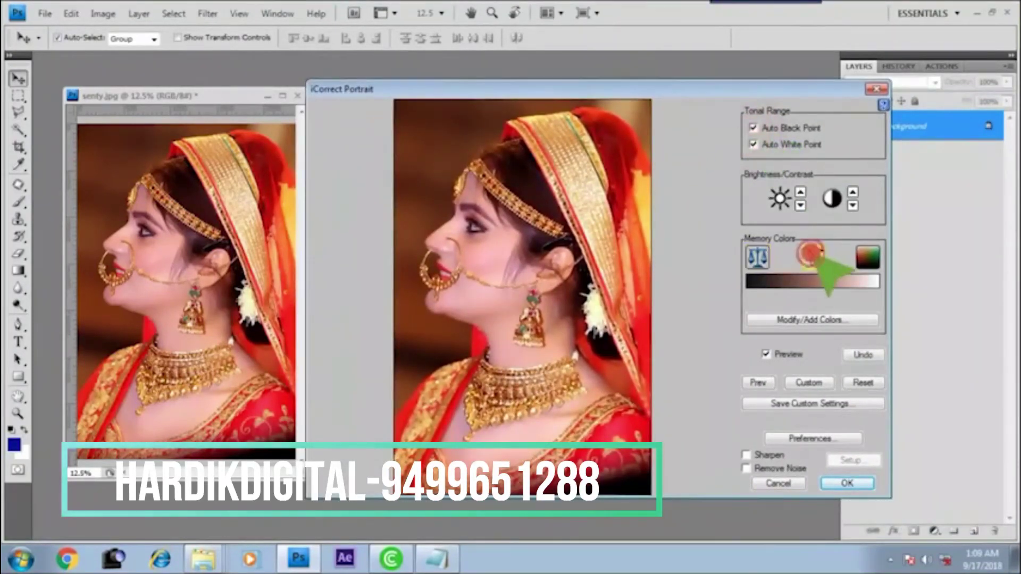
{"action": "left_click", "coordinate": [468, 242]}
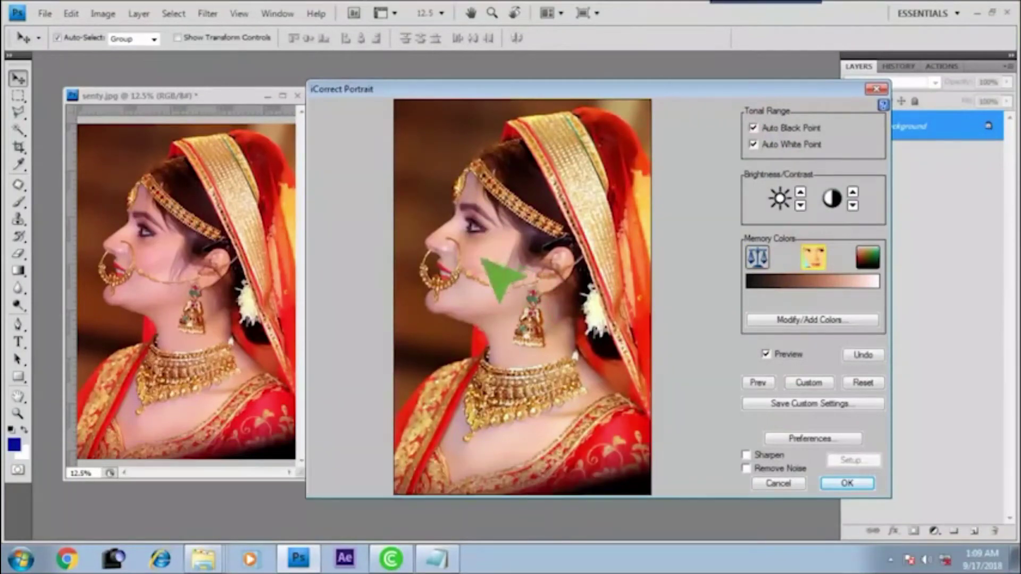
{"action": "left_click", "coordinate": [846, 483]}
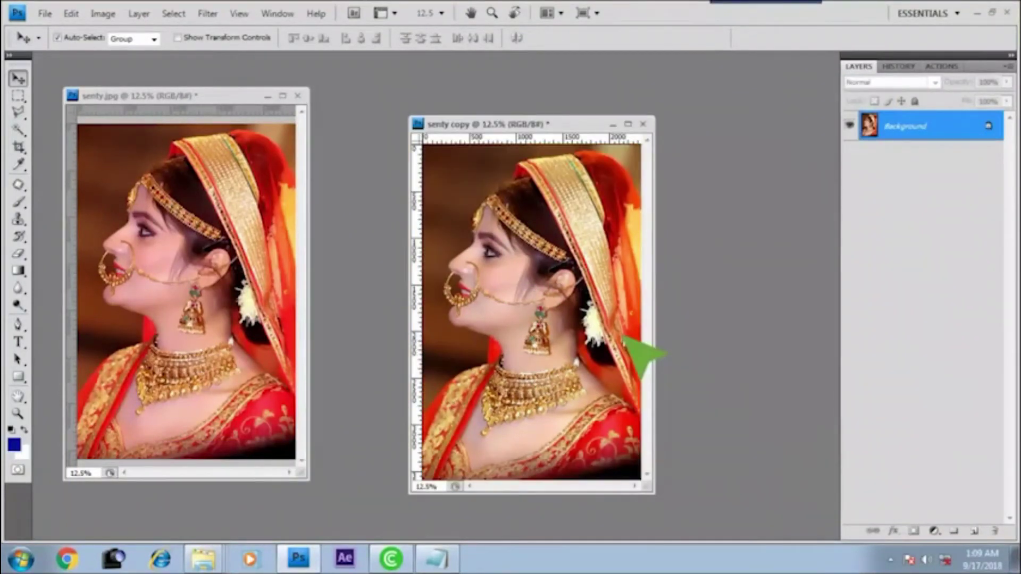
- Zoom both senty windows to 33.3% on the nose ring and set the original beside the copy
{"action": "key", "text": "ctrl+plus"}
{"action": "key", "text": "ctrl+plus"}
{"action": "key", "text": "ctrl+plus"}
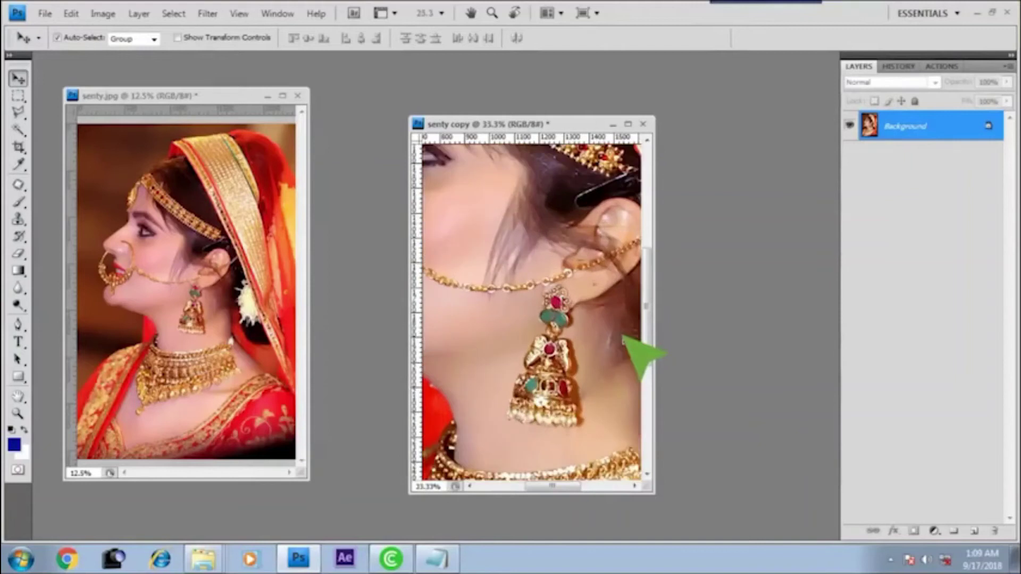
{"action": "left_click_drag", "start_coordinate": [506, 279], "coordinate": [611, 326]}
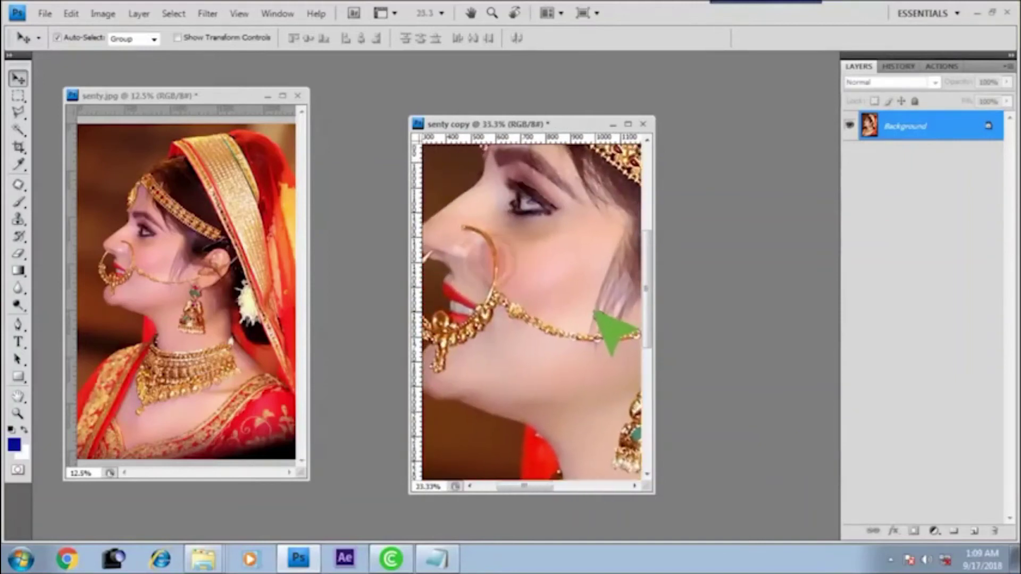
{"action": "left_click", "coordinate": [224, 97]}
{"action": "key", "text": "ctrl+plus"}
{"action": "key", "text": "ctrl+plus"}
{"action": "key", "text": "ctrl+plus"}
{"action": "left_click_drag", "start_coordinate": [160, 222], "coordinate": [272, 277]}
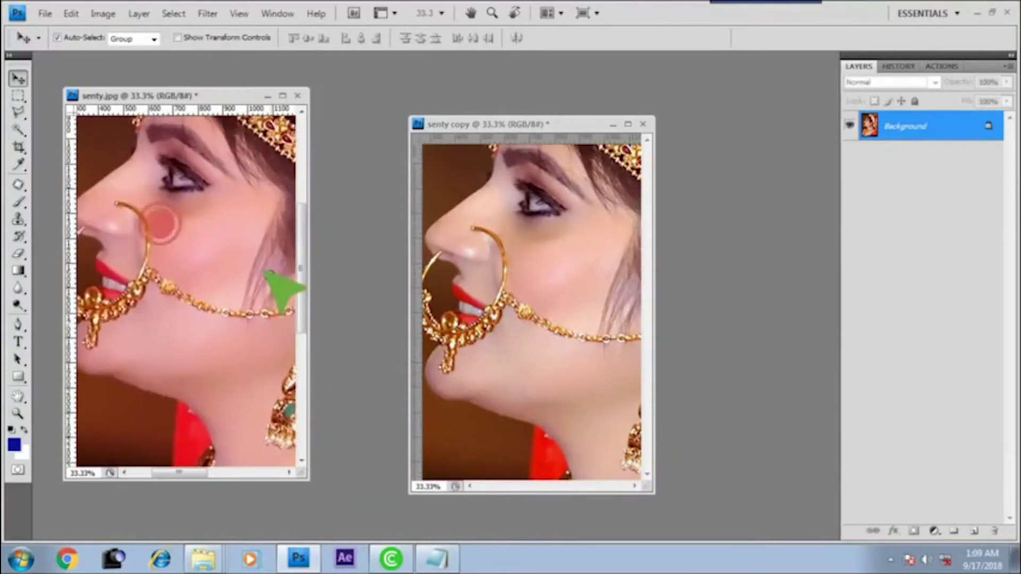
{"action": "left_click_drag", "start_coordinate": [221, 97], "coordinate": [315, 116]}
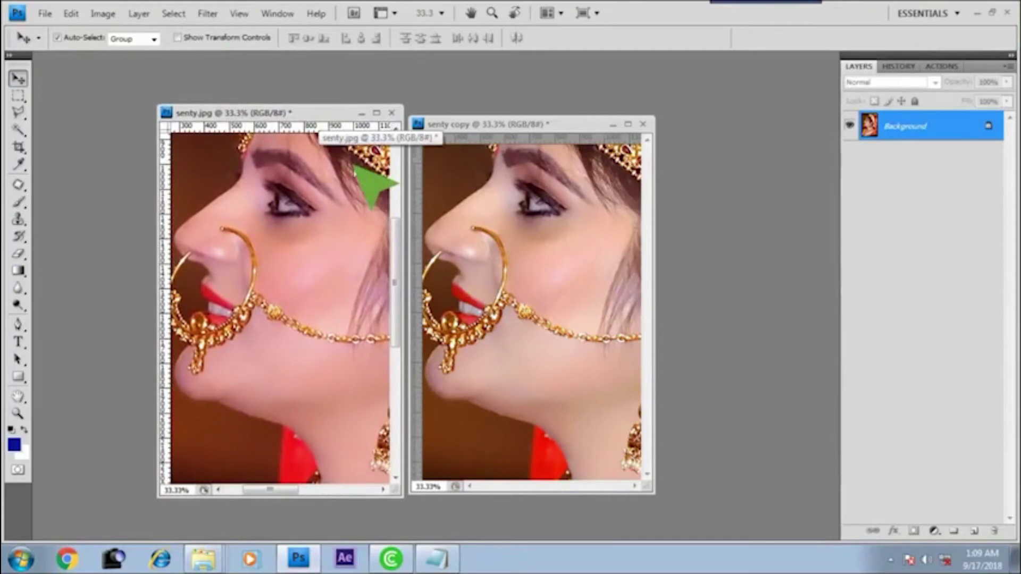
- Close senty.jpg and senty copy without saving either
{"action": "left_click", "coordinate": [392, 112]}
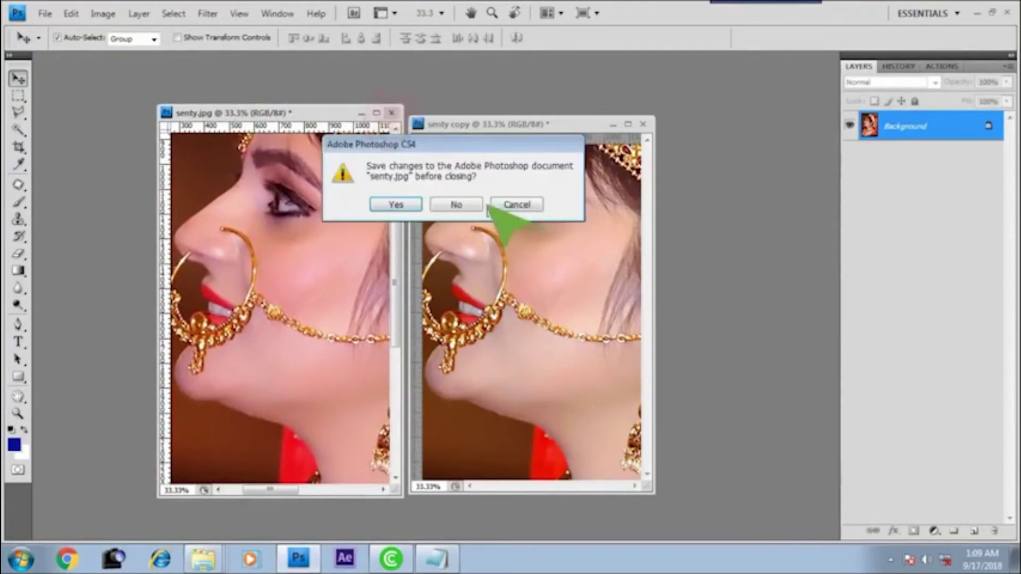
{"action": "left_click", "coordinate": [467, 204]}
{"action": "left_click", "coordinate": [644, 124]}
{"action": "left_click", "coordinate": [455, 207]}
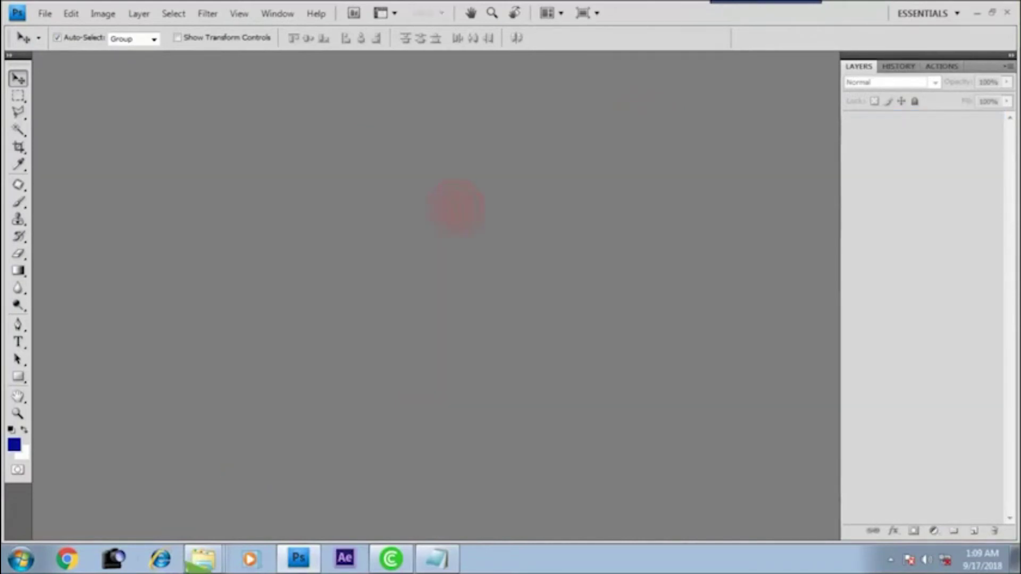
- Drag the keep color portrait from the demo folder into Photoshop
{"action": "left_click", "coordinate": [201, 526]}
{"action": "left_click", "coordinate": [451, 164]}
{"action": "left_click_drag", "start_coordinate": [454, 169], "coordinate": [375, 422]}
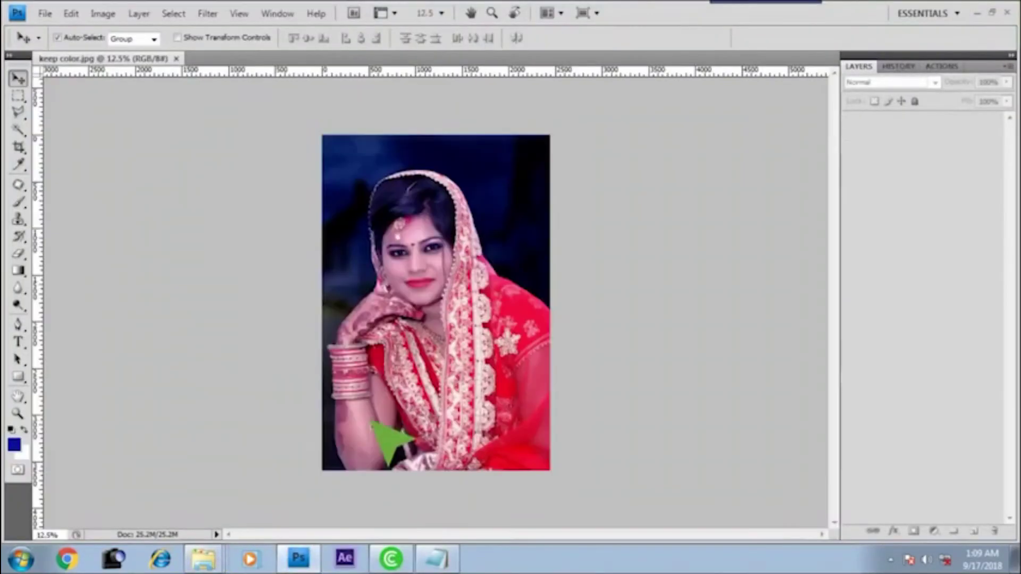
- Duplicate keep color as 'keep color copy' and arrange both windows side by side
{"action": "left_click_drag", "start_coordinate": [143, 55], "coordinate": [172, 80]}
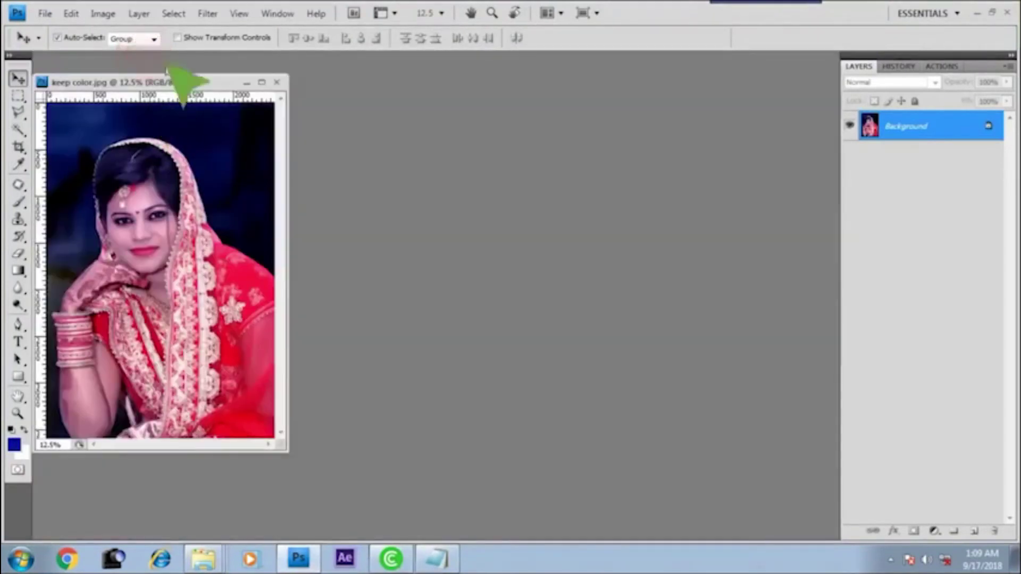
{"action": "left_click", "coordinate": [102, 13]}
{"action": "left_click", "coordinate": [124, 213]}
{"action": "left_click", "coordinate": [622, 182]}
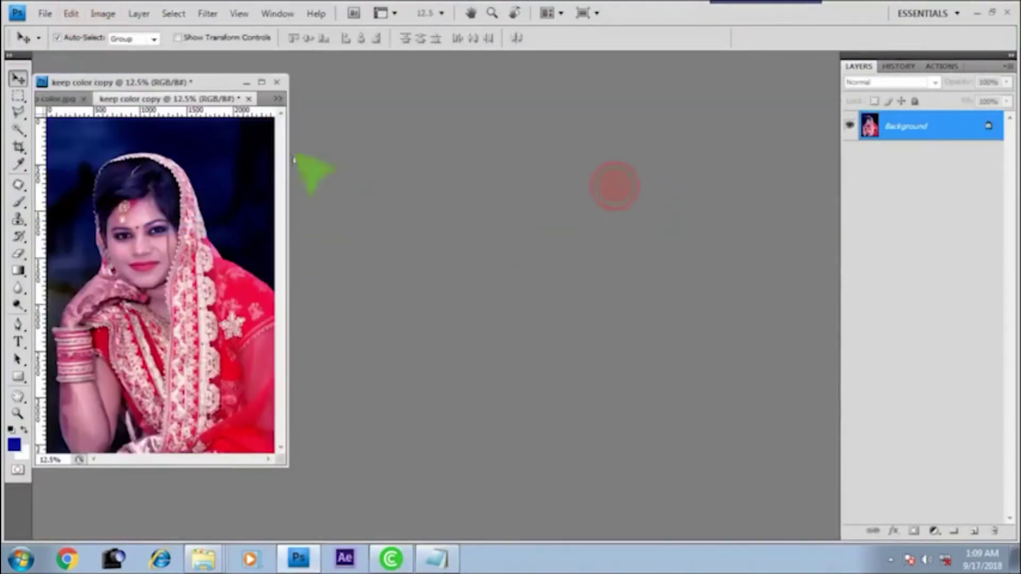
{"action": "left_click_drag", "start_coordinate": [186, 98], "coordinate": [579, 156]}
{"action": "left_click_drag", "start_coordinate": [221, 85], "coordinate": [358, 124]}
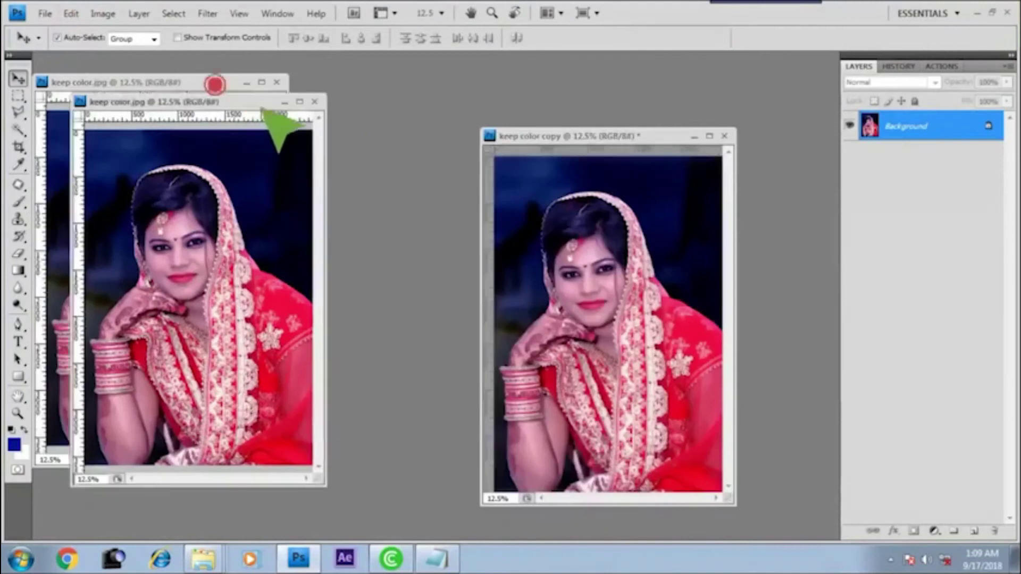
{"action": "left_click_drag", "start_coordinate": [531, 137], "coordinate": [484, 126]}
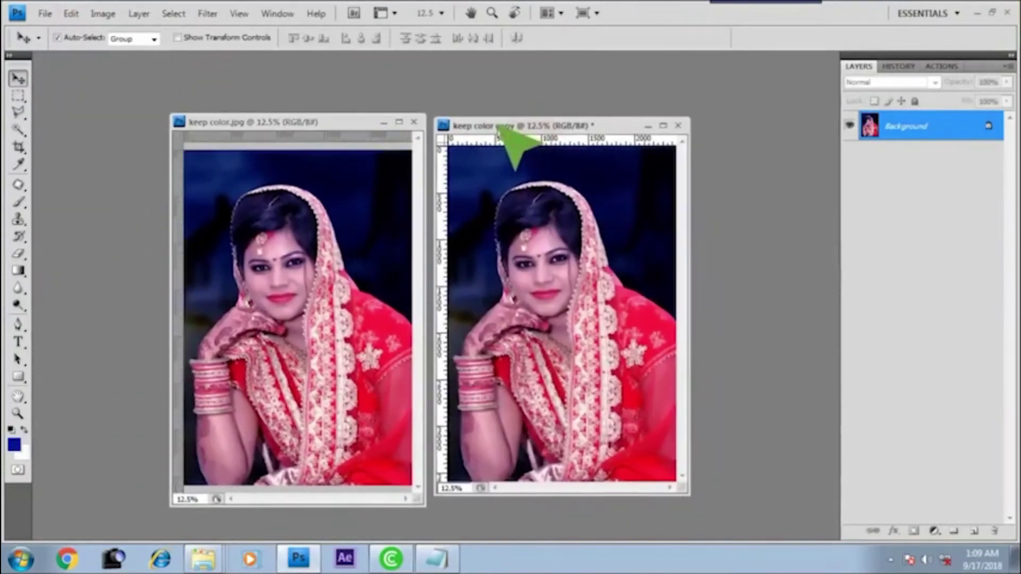
{"action": "left_click", "coordinate": [239, 13]}
{"action": "mouse_move", "coordinate": [229, 370]}
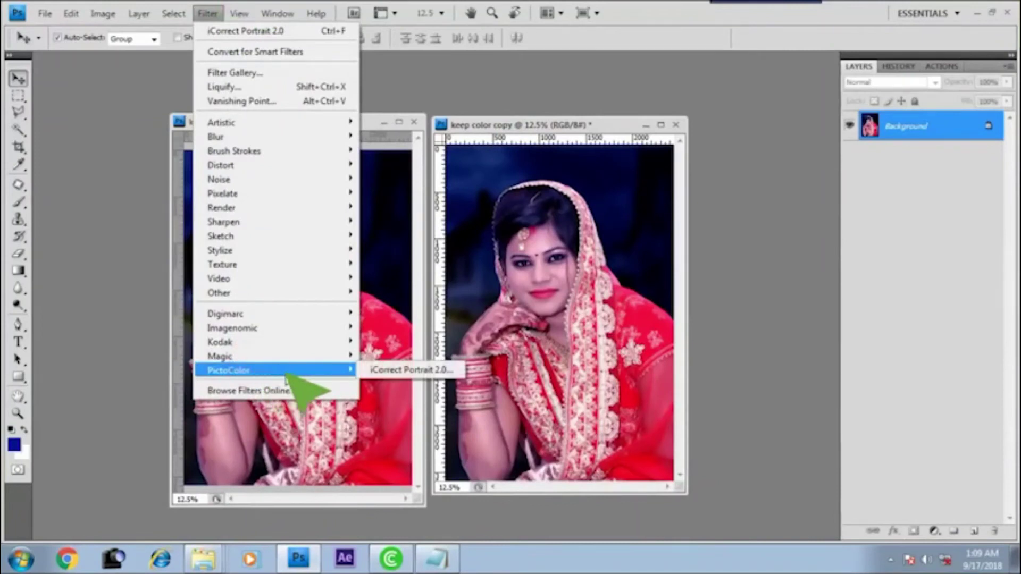
- Apply iCorrect Portrait 2.0 to the keep color copy with Auto Black/White Point and skin memory color
{"action": "left_click", "coordinate": [410, 370]}
{"action": "left_click", "coordinate": [665, 111]}
{"action": "left_click", "coordinate": [726, 239]}
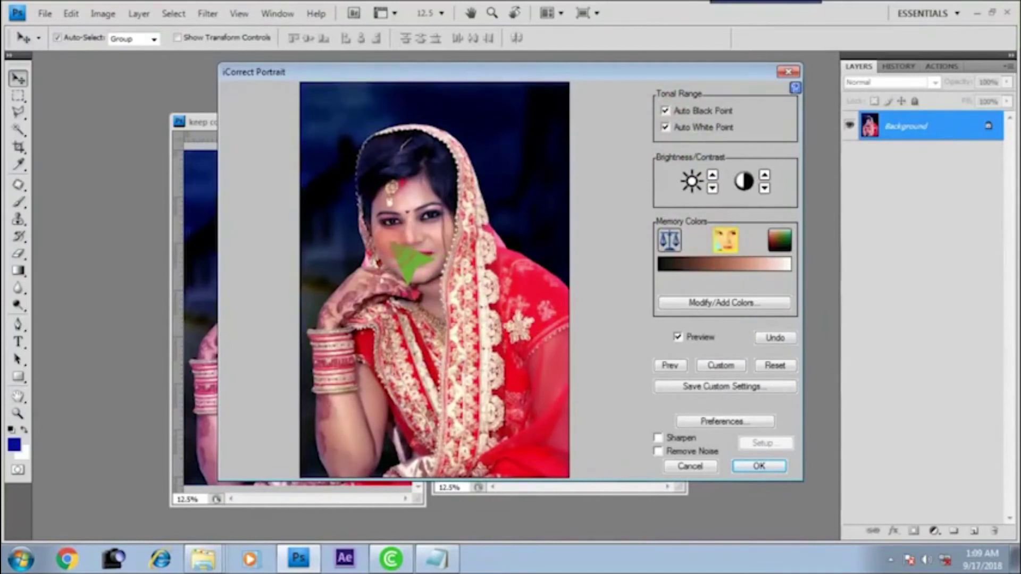
{"action": "left_click", "coordinate": [764, 468]}
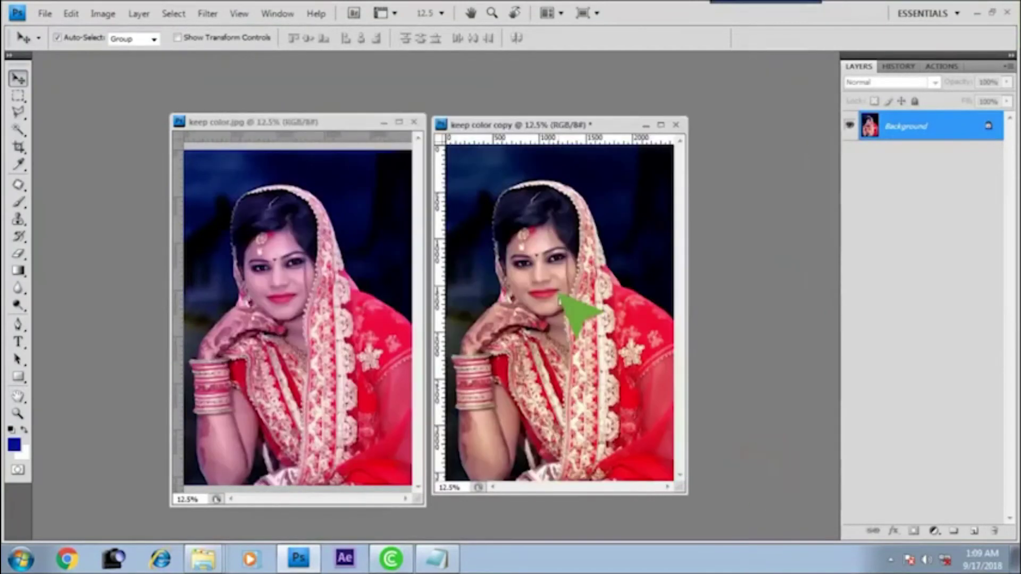
- Zoom both the corrected copy and the original to 25% and line up the faces for comparison
{"action": "scroll", "coordinate": [559, 298], "scroll_direction": "up", "scroll_amount": 2}
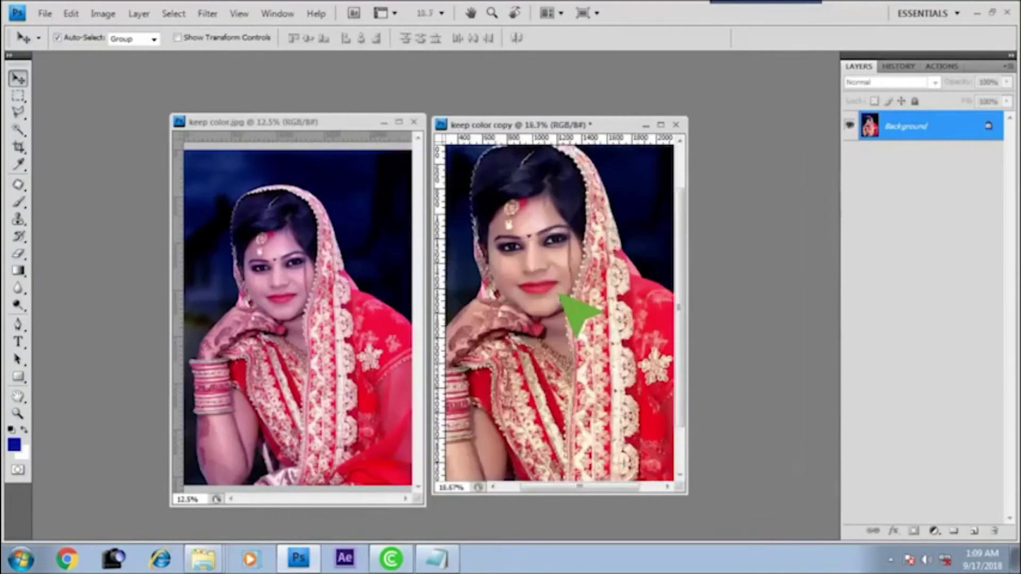
{"action": "left_click_drag", "start_coordinate": [561, 297], "coordinate": [598, 346]}
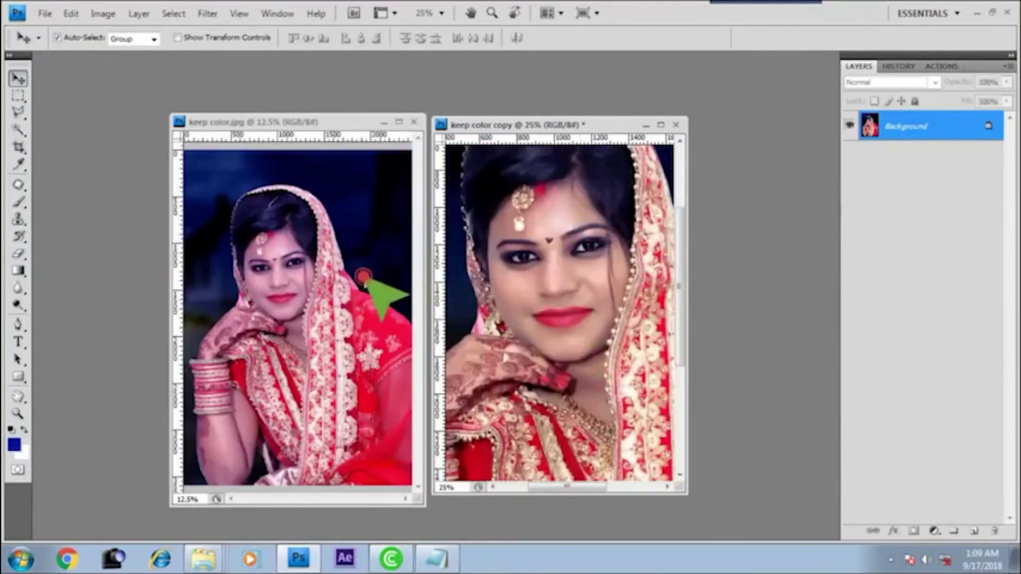
{"action": "scroll", "coordinate": [346, 298], "scroll_direction": "up", "scroll_amount": 1}
{"action": "scroll", "coordinate": [366, 279], "scroll_direction": "up", "scroll_amount": 1}
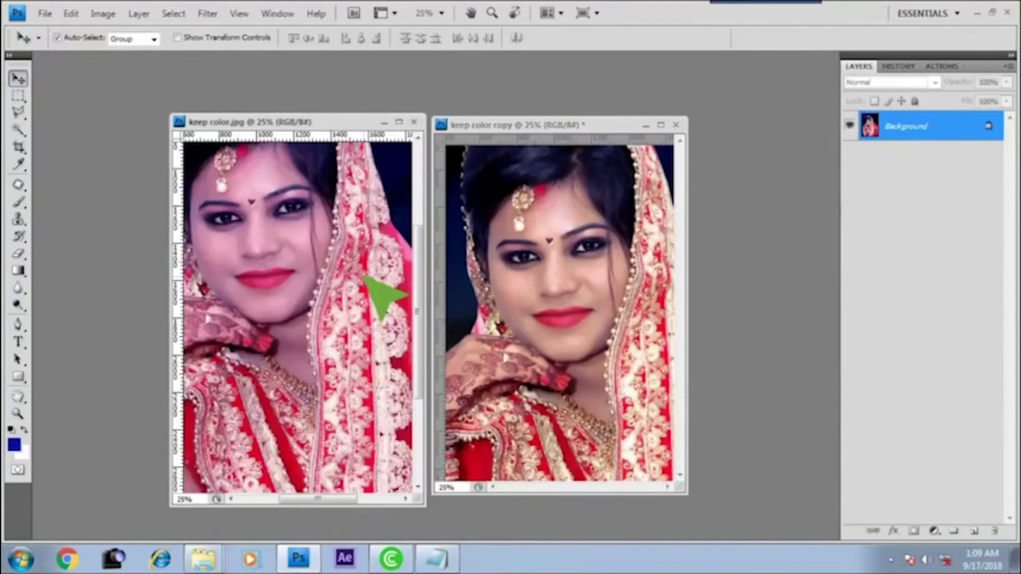
{"action": "left_click_drag", "start_coordinate": [365, 278], "coordinate": [391, 343]}
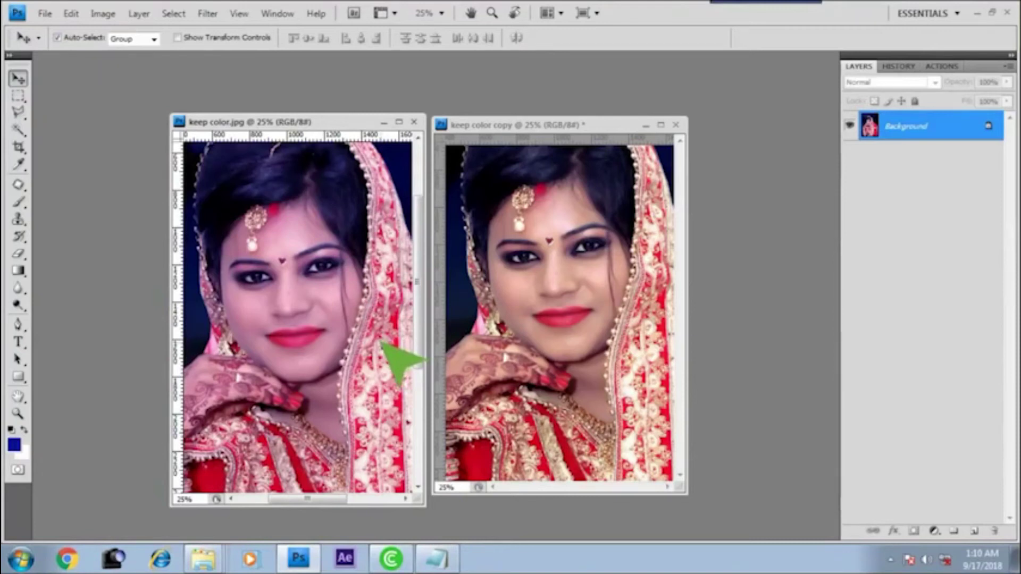
- Extract iCorrect.Portrait.v2.0.rar to an iCorrect.Portrait.v2.0 folder on the Desktop, then close WinRAR
{"action": "key", "text": "super+d"}
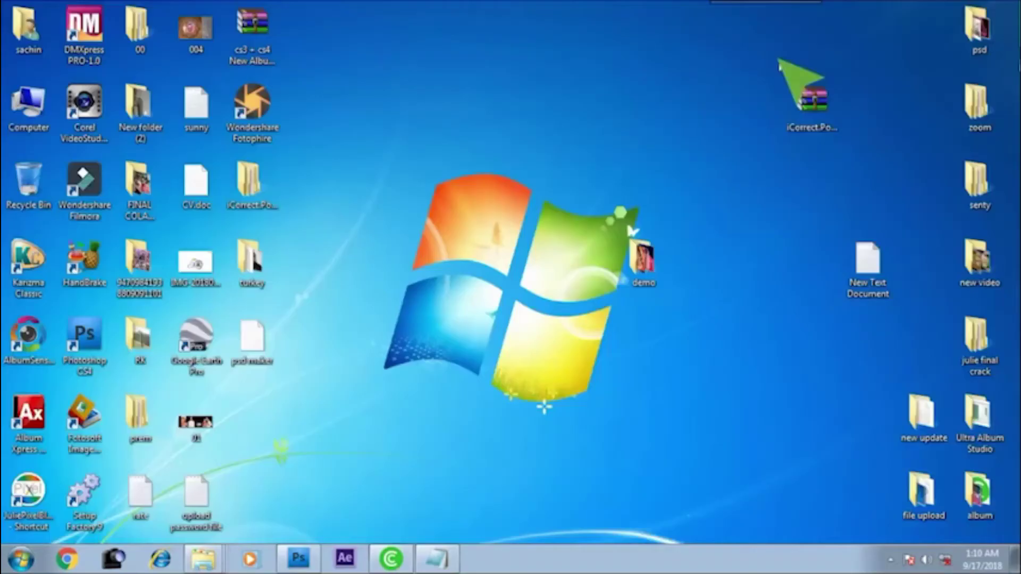
{"action": "left_click_drag", "start_coordinate": [775, 57], "coordinate": [865, 151]}
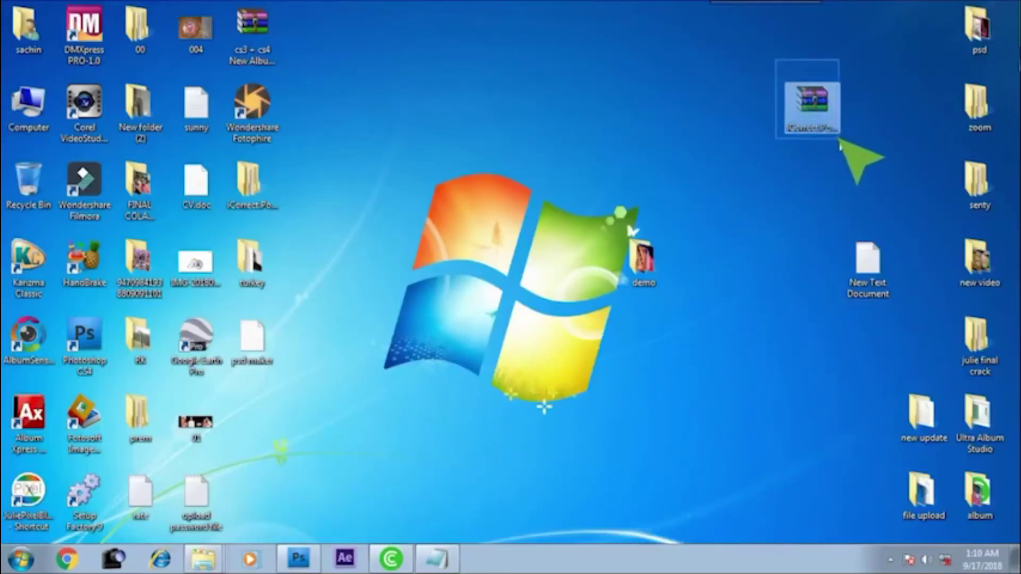
{"action": "double_click", "coordinate": [825, 112]}
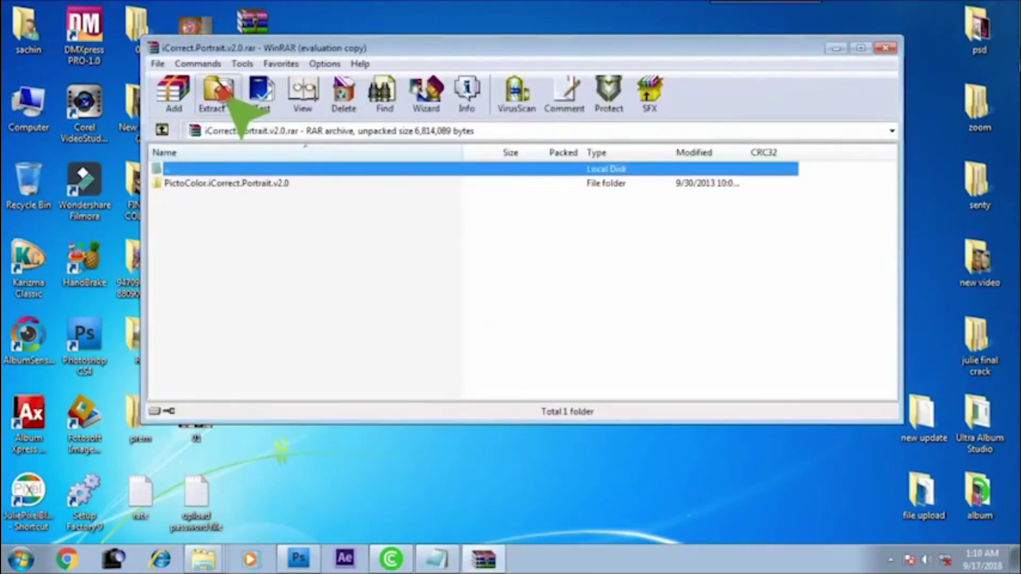
{"action": "left_click", "coordinate": [219, 93]}
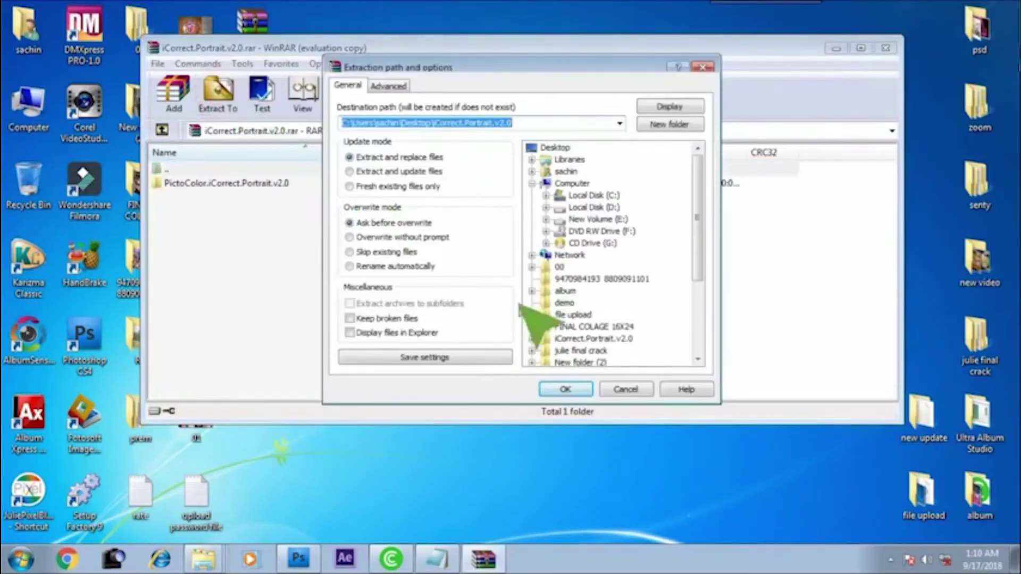
{"action": "left_click", "coordinate": [565, 390]}
{"action": "left_click", "coordinate": [497, 325]}
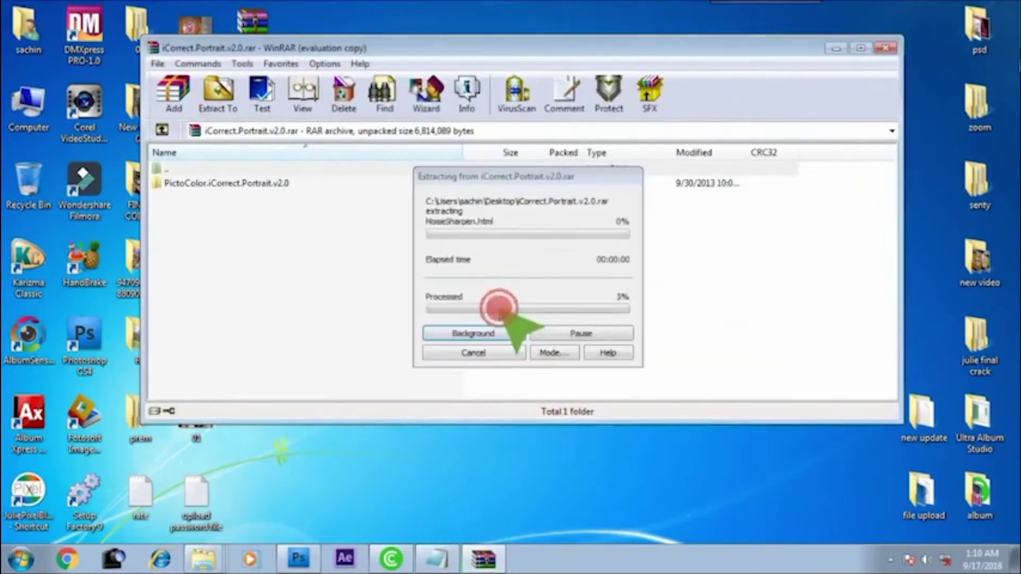
{"action": "left_click", "coordinate": [885, 48]}
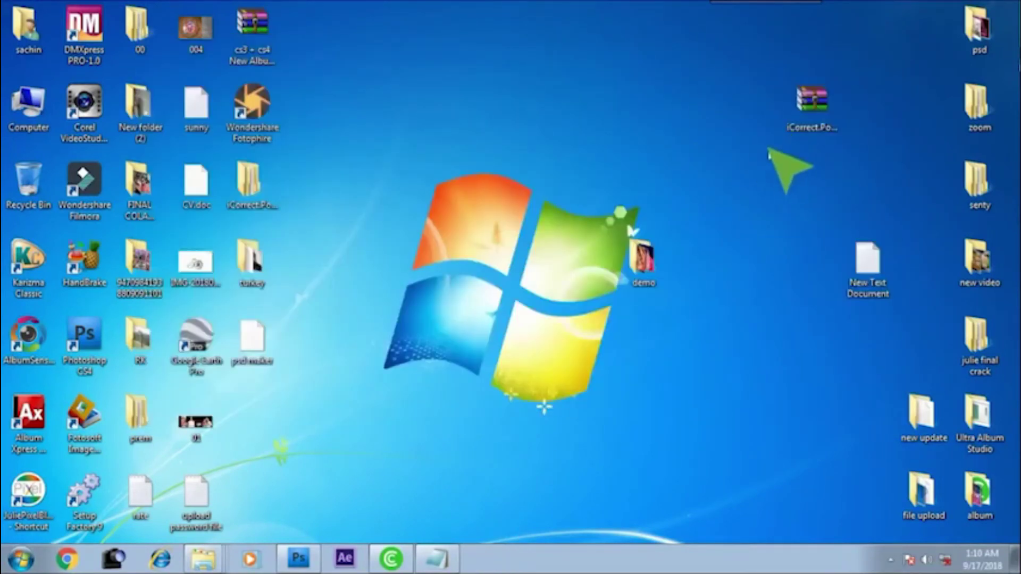
- Browse into the extracted PictoColor.iCorrect.Portrait.v2.0 > iCorrect.Portrait.v2.0 folder
{"action": "left_click_drag", "start_coordinate": [255, 186], "coordinate": [709, 133]}
{"action": "double_click", "coordinate": [688, 135]}
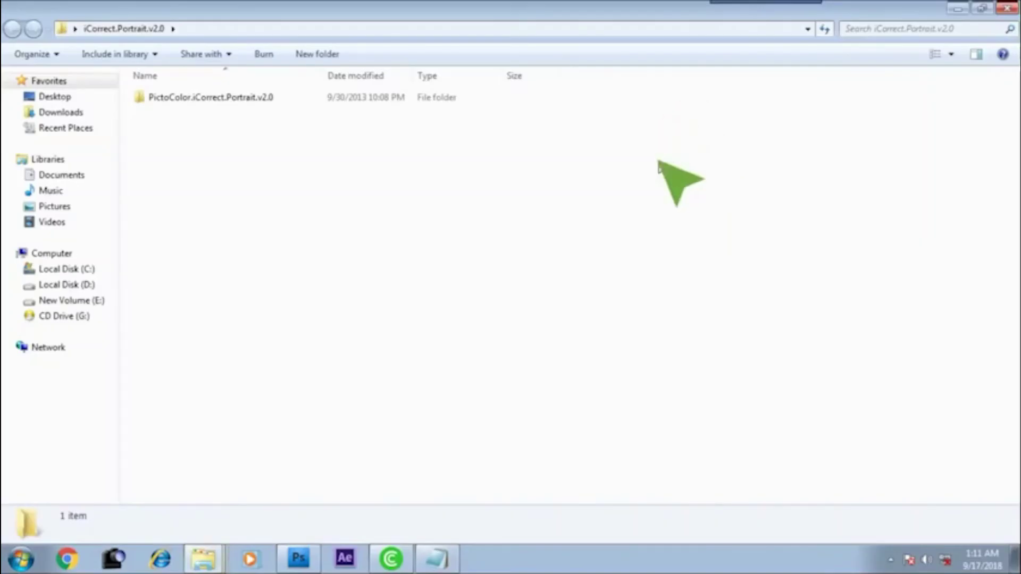
{"action": "double_click", "coordinate": [213, 98]}
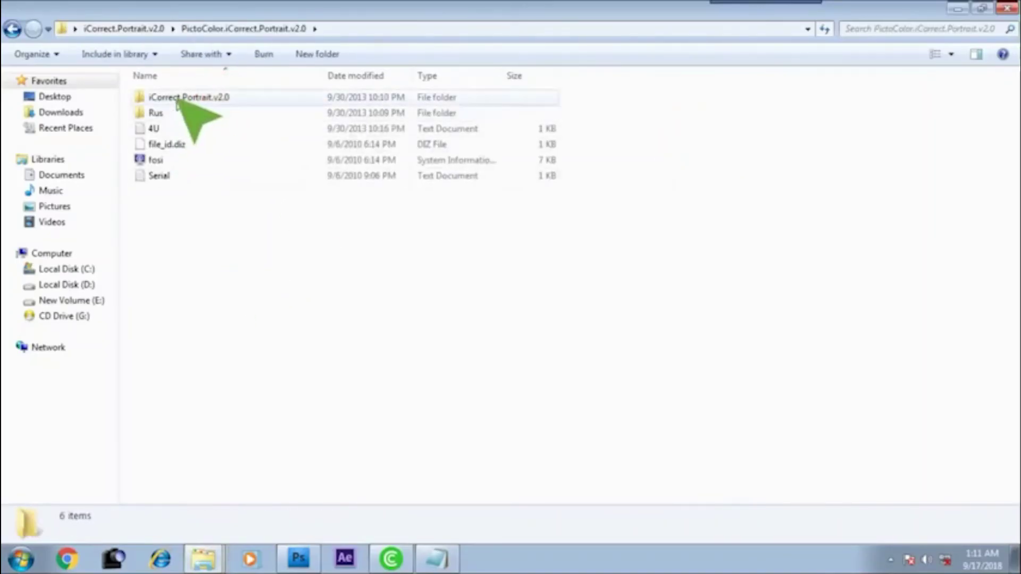
{"action": "left_click", "coordinate": [174, 97]}
{"action": "double_click", "coordinate": [205, 97]}
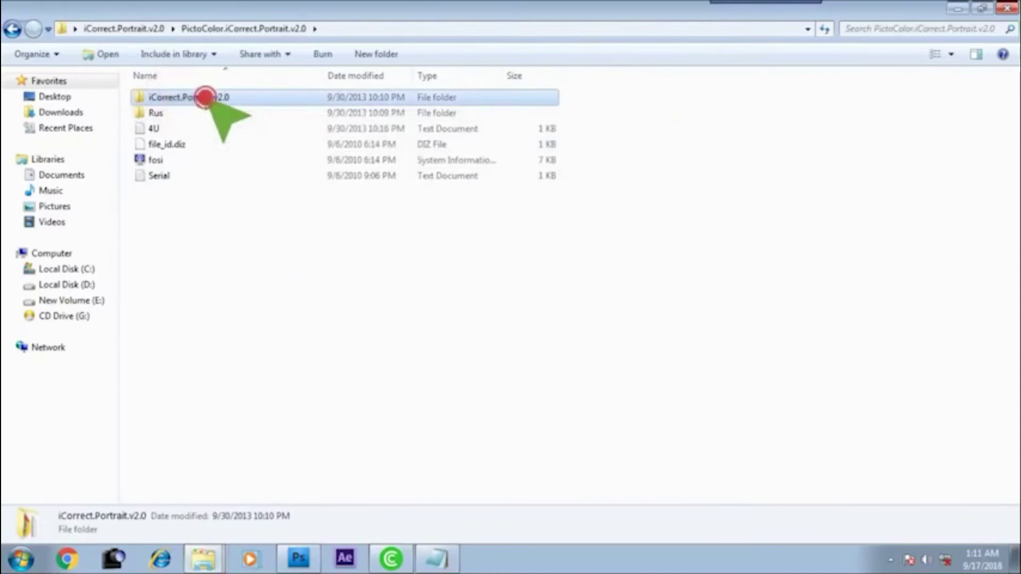
- Copy the 64-bit iCorrectPortrait_2.0_64 plugin file and minimize the folder window
{"action": "left_click", "coordinate": [227, 113]}
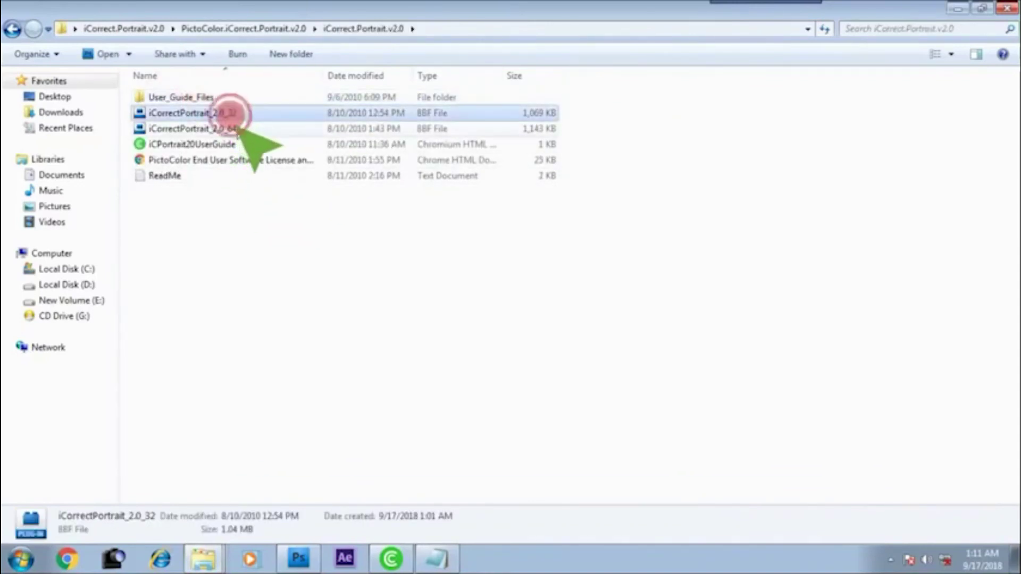
{"action": "left_click", "coordinate": [234, 113]}
{"action": "left_click", "coordinate": [247, 130]}
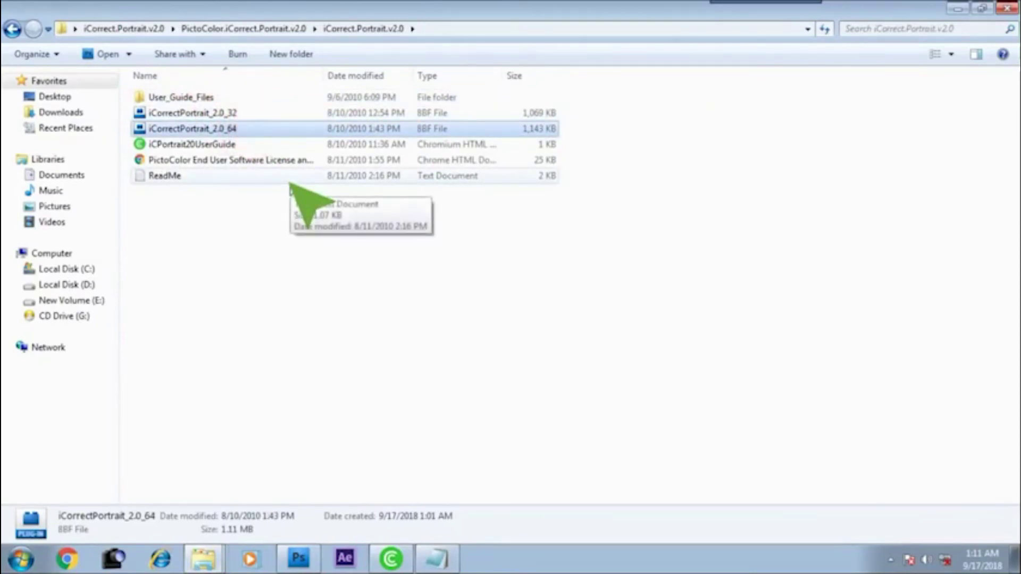
{"action": "right_click", "coordinate": [227, 129]}
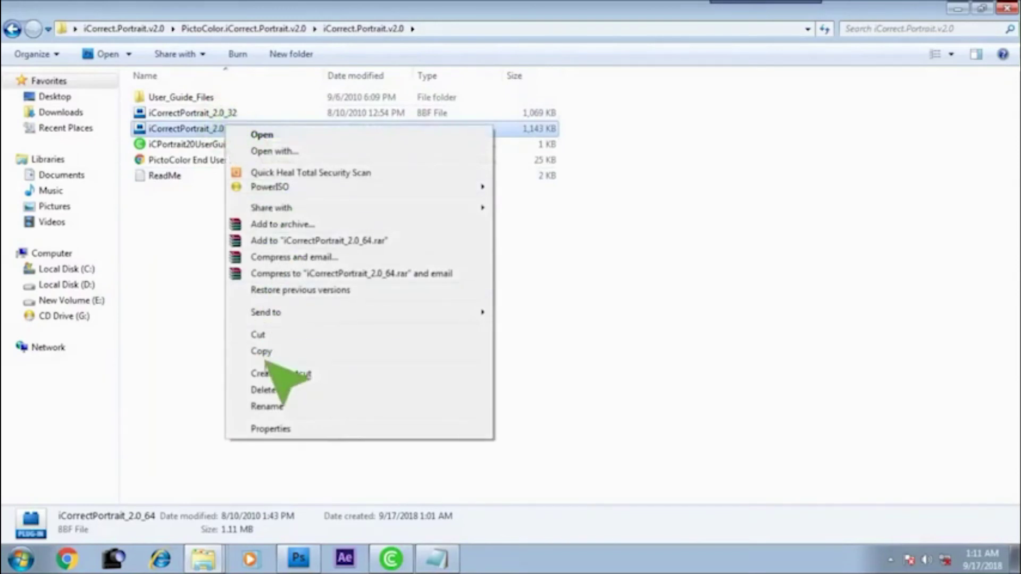
{"action": "left_click", "coordinate": [271, 351]}
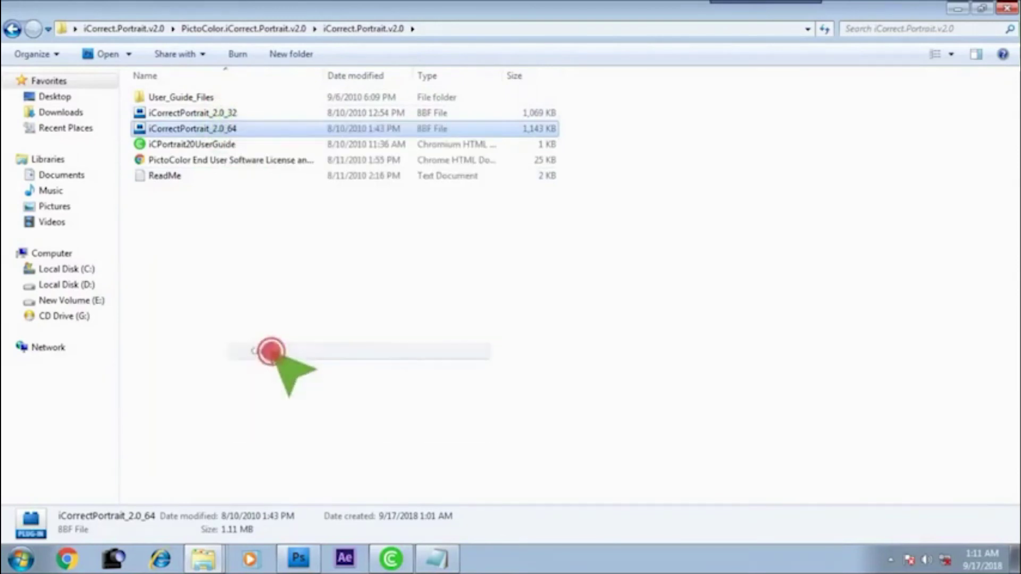
{"action": "left_click", "coordinate": [956, 8]}
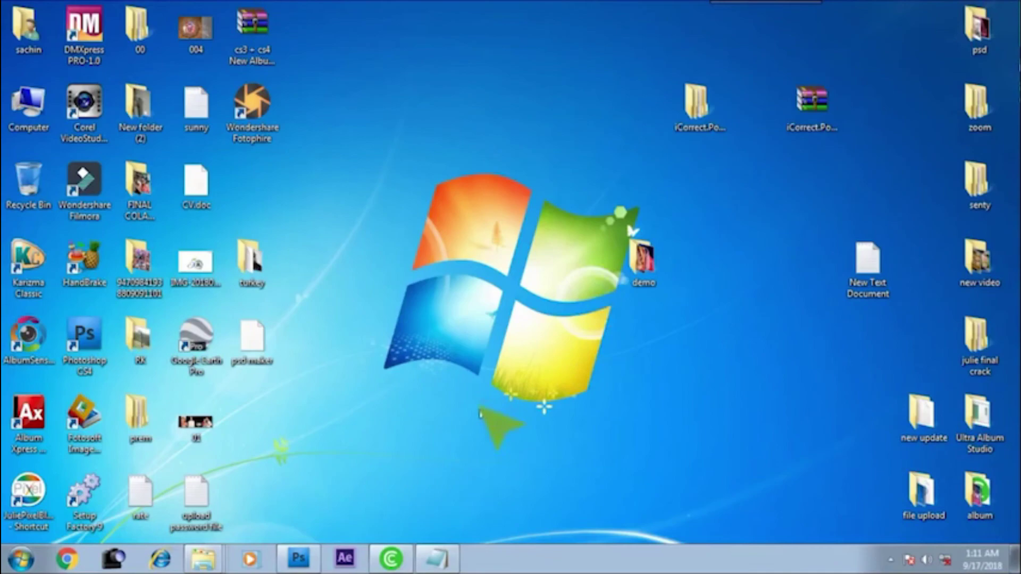
- Open Photoshop CS4's install folder via the shortcut's file location
{"action": "double_click", "coordinate": [32, 106]}
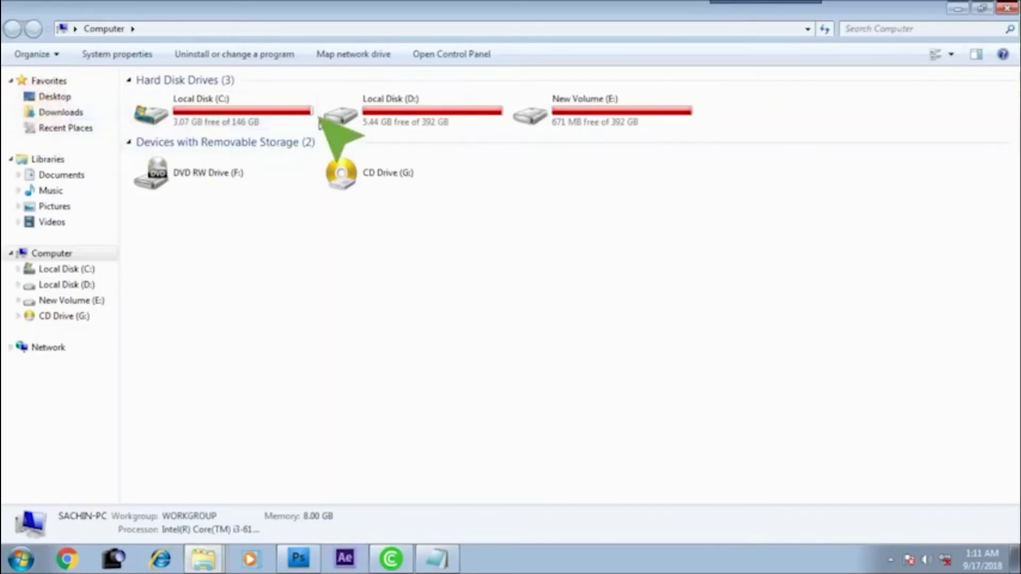
{"action": "double_click", "coordinate": [273, 110]}
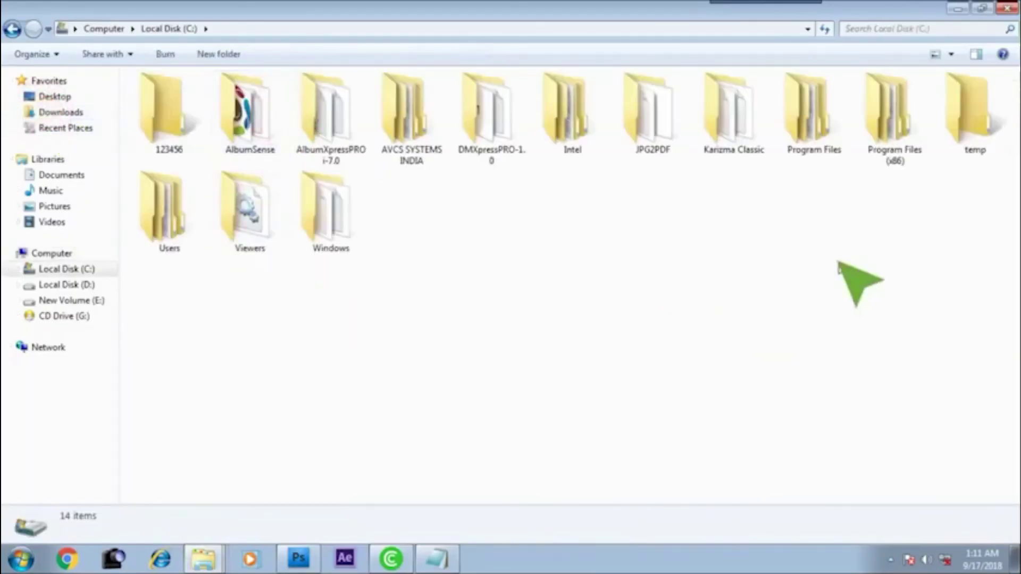
{"action": "left_click", "coordinate": [1007, 8]}
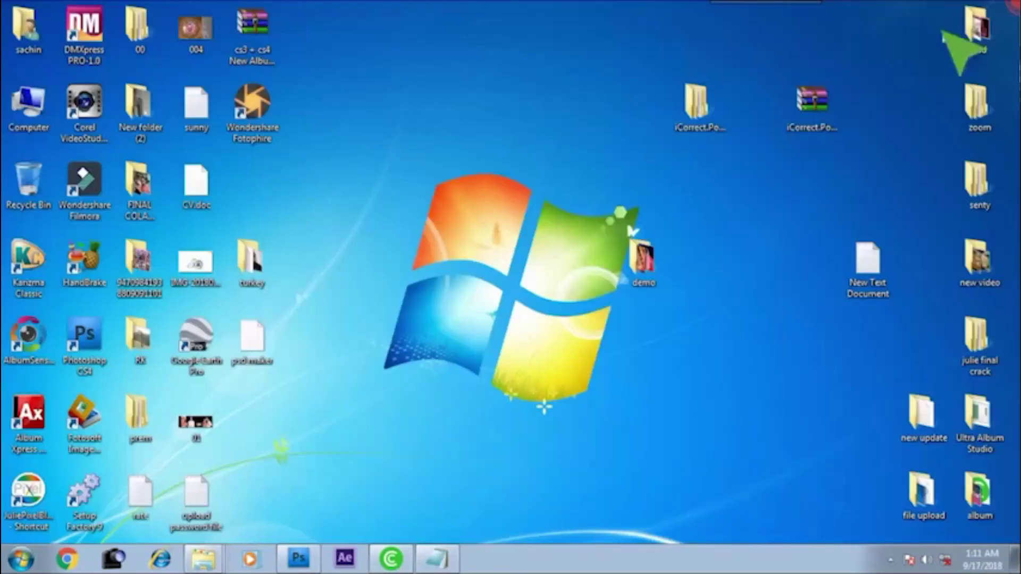
{"action": "right_click", "coordinate": [96, 345]}
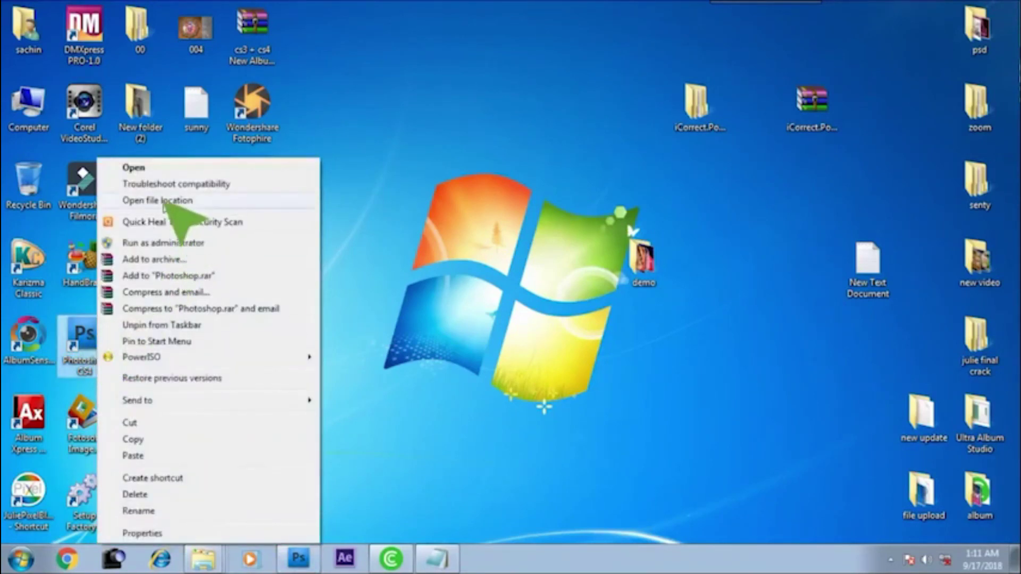
{"action": "left_click", "coordinate": [178, 201]}
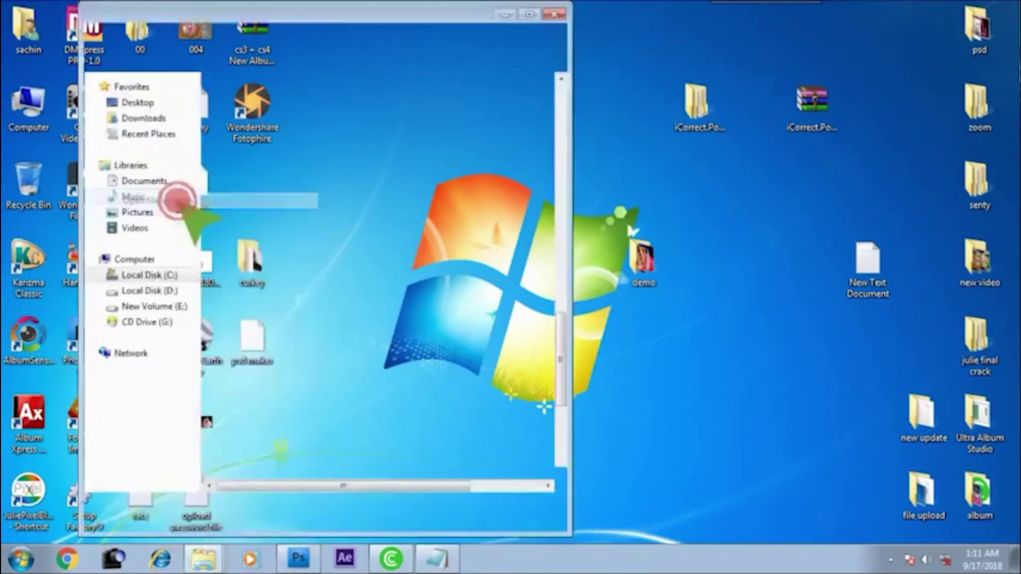
{"action": "scroll", "coordinate": [670, 360], "scroll_direction": "up", "scroll_amount": 8}
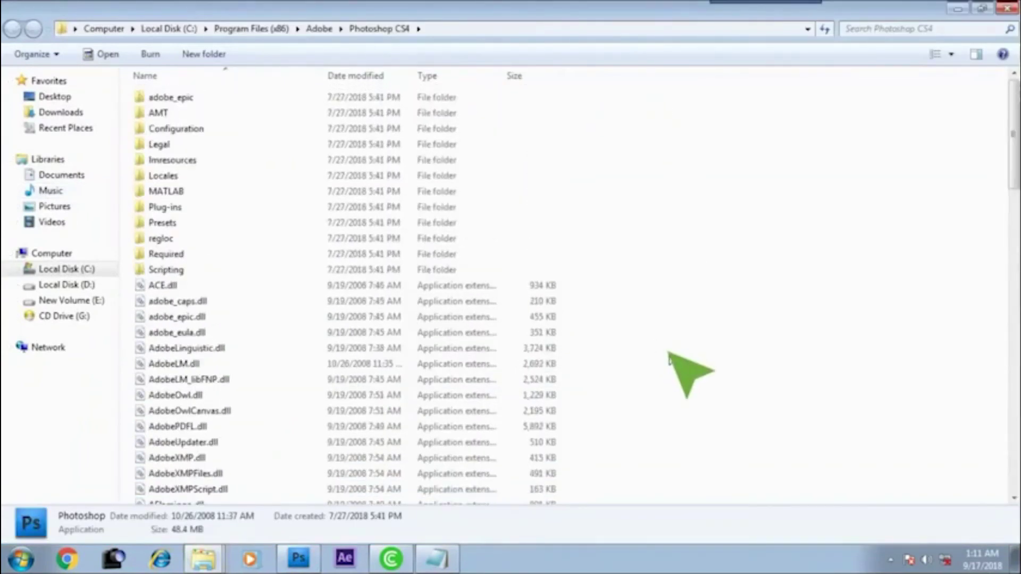
- Paste the plugin into Plug-ins\Filters, replacing the existing copy, and close Explorer
{"action": "double_click", "coordinate": [170, 208]}
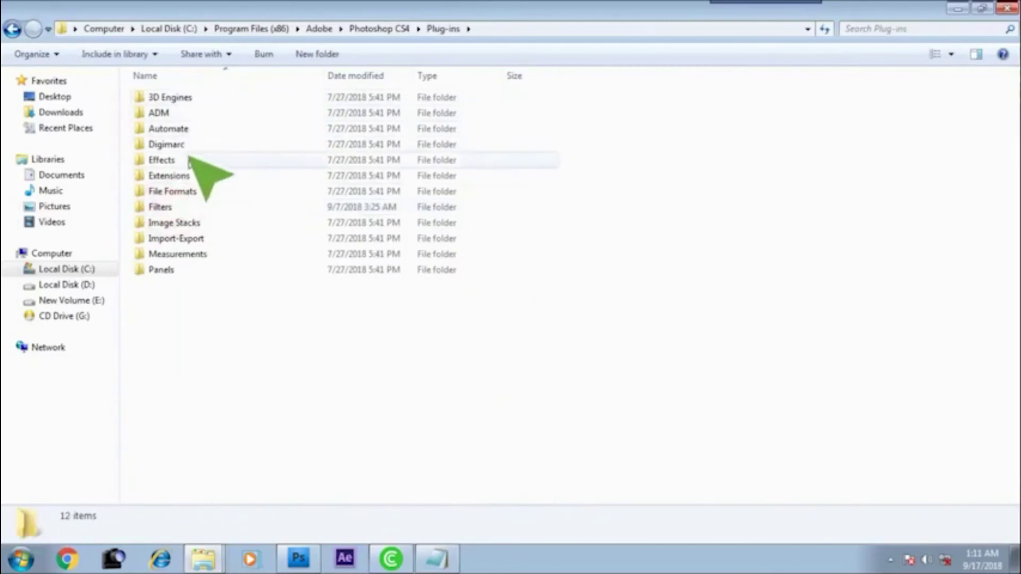
{"action": "double_click", "coordinate": [171, 207]}
{"action": "right_click", "coordinate": [694, 220]}
{"action": "left_click", "coordinate": [724, 320]}
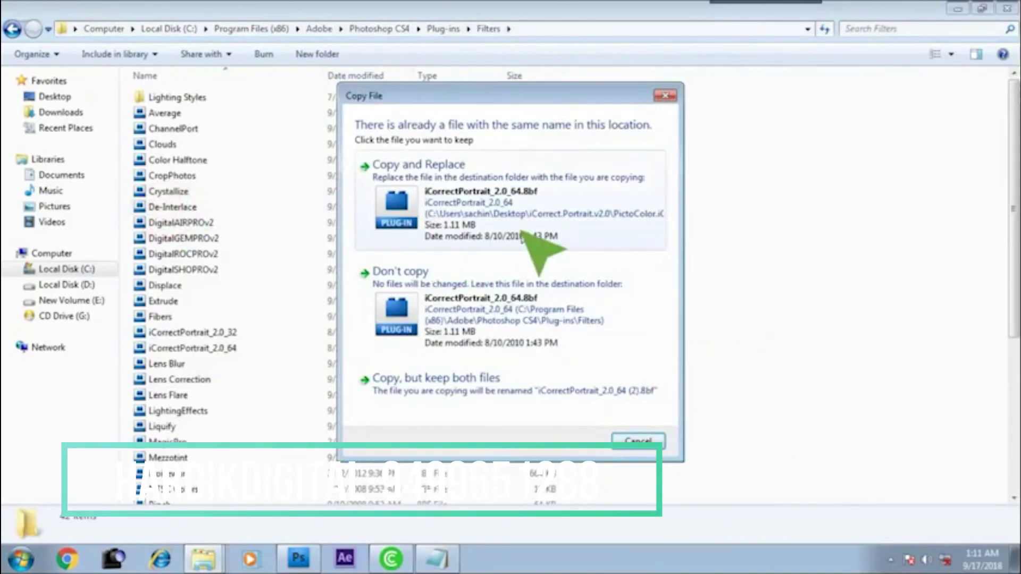
{"action": "left_click", "coordinate": [522, 224]}
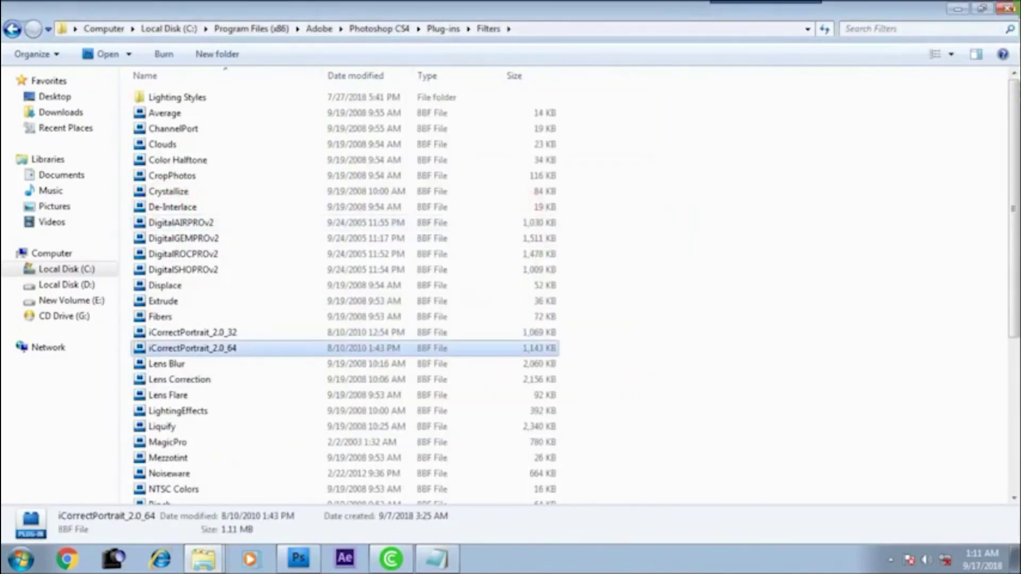
{"action": "left_click", "coordinate": [1006, 8]}
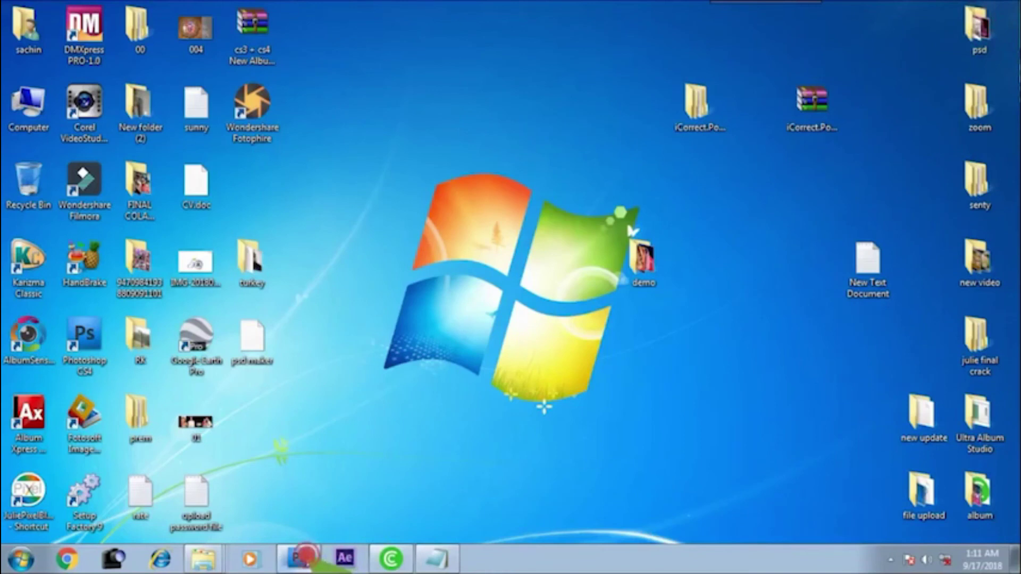
- Back in Photoshop, run Filter > PictoColor > iCorrect Portrait 2.0 on keep color copy to preview it
{"action": "left_click", "coordinate": [306, 557]}
{"action": "left_click", "coordinate": [207, 14]}
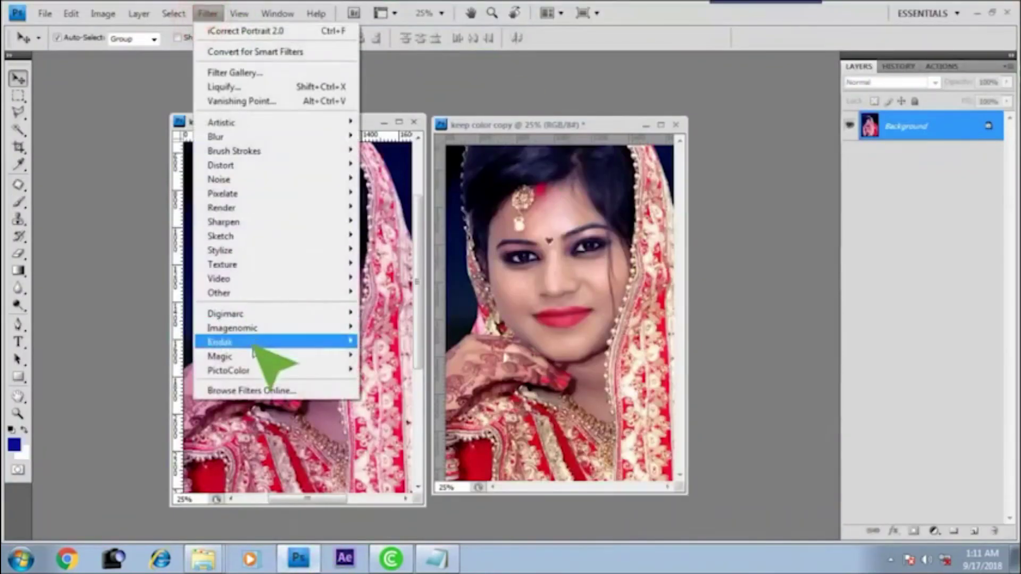
{"action": "mouse_move", "coordinate": [229, 370]}
{"action": "left_click", "coordinate": [377, 368]}
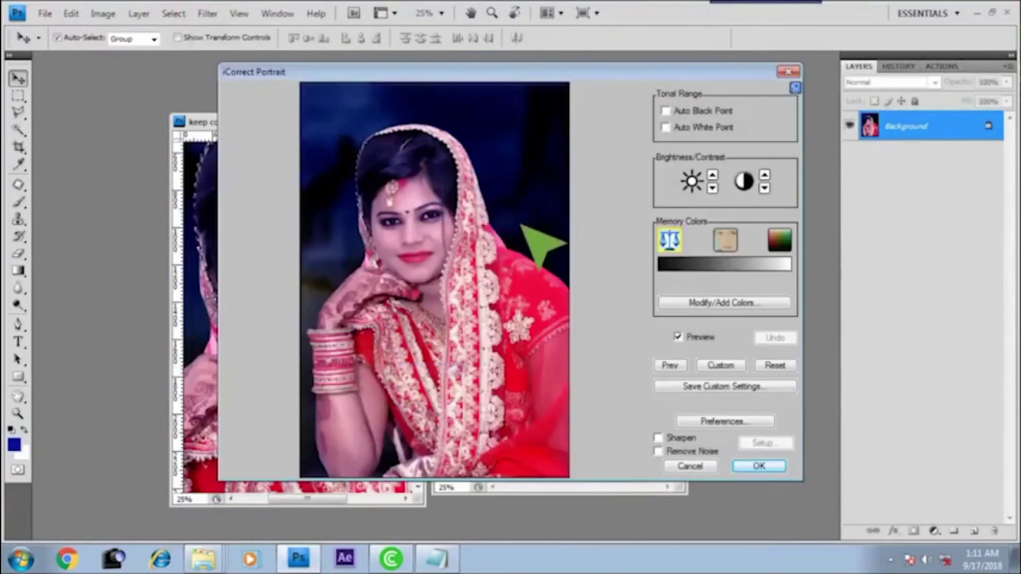
{"action": "left_click_drag", "start_coordinate": [622, 76], "coordinate": [662, 102]}
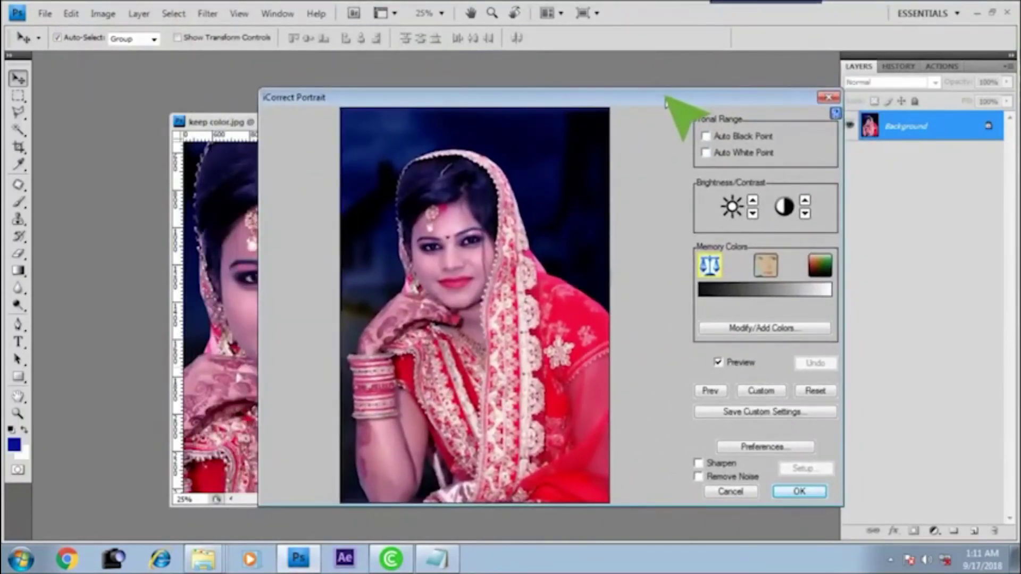
{"action": "left_click_drag", "start_coordinate": [672, 102], "coordinate": [641, 101]}
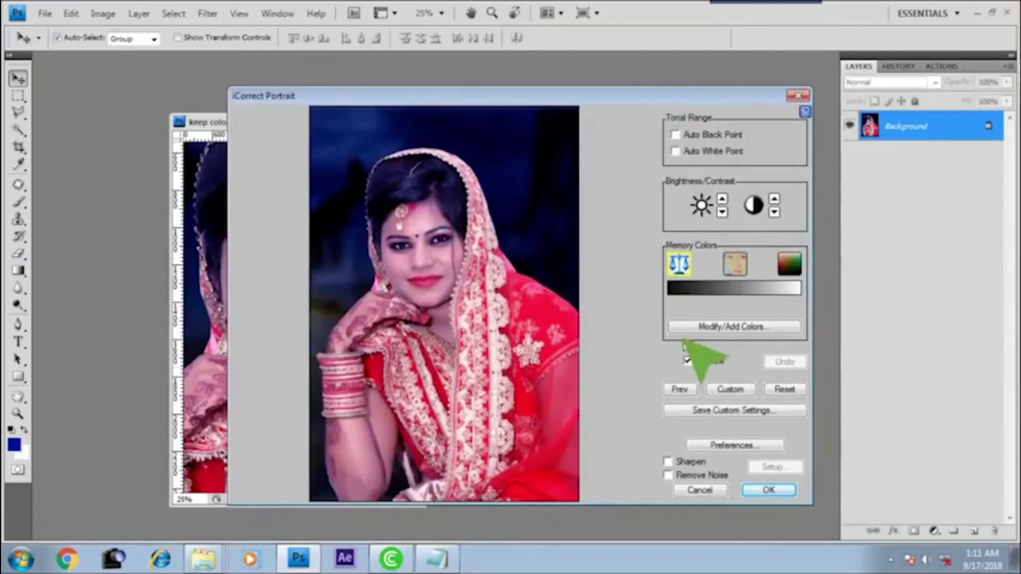